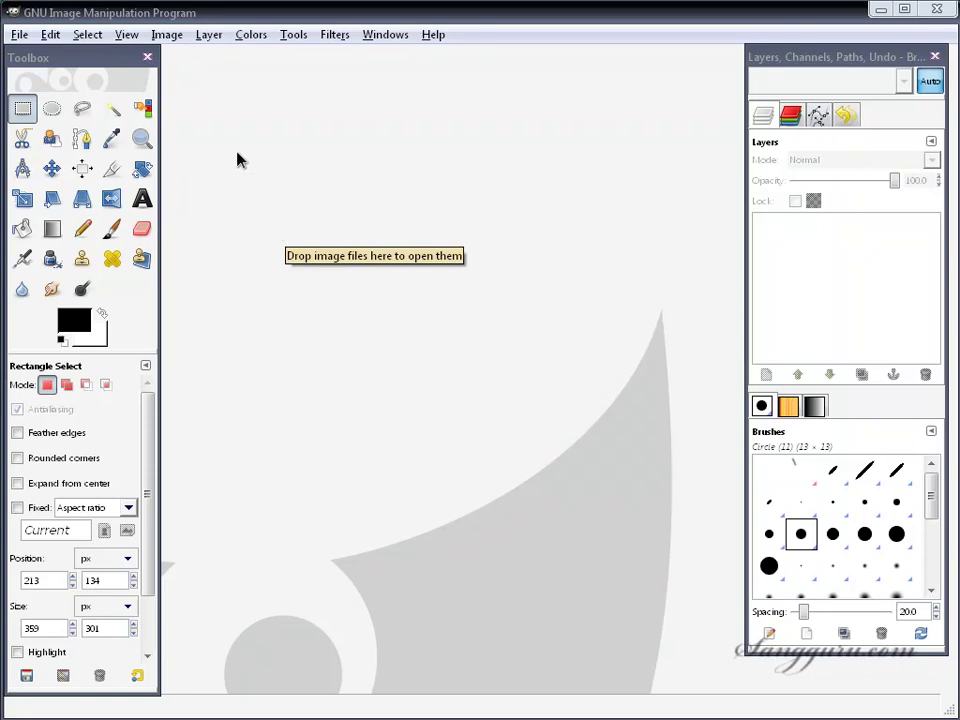
Open 002_nature.jpg from disk and clear any selection on the canvas
left_click(22, 36)
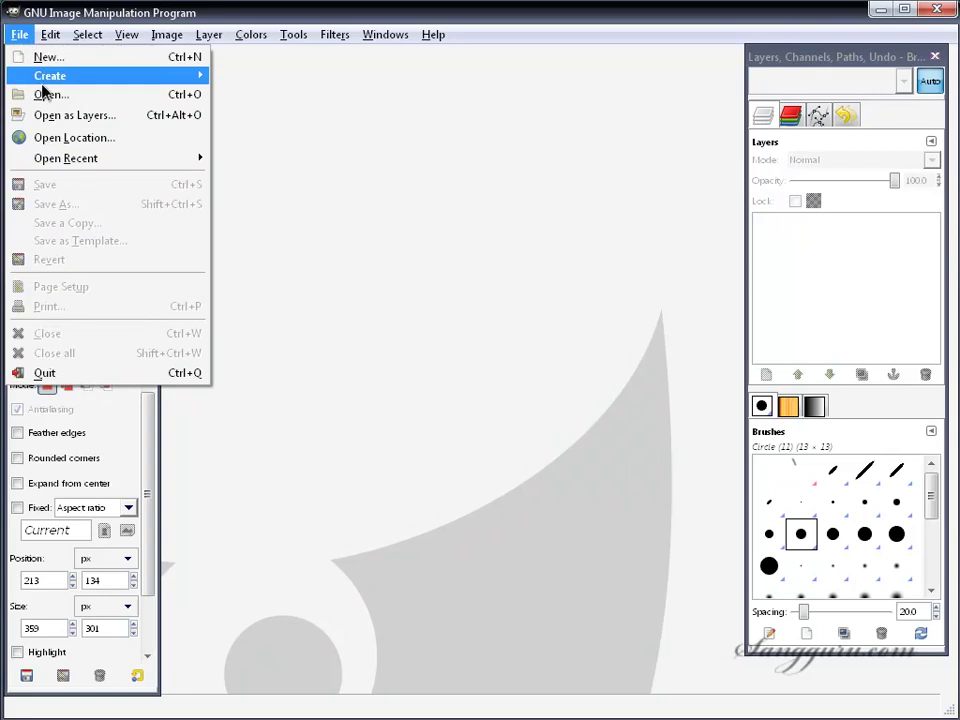
left_click(42, 93)
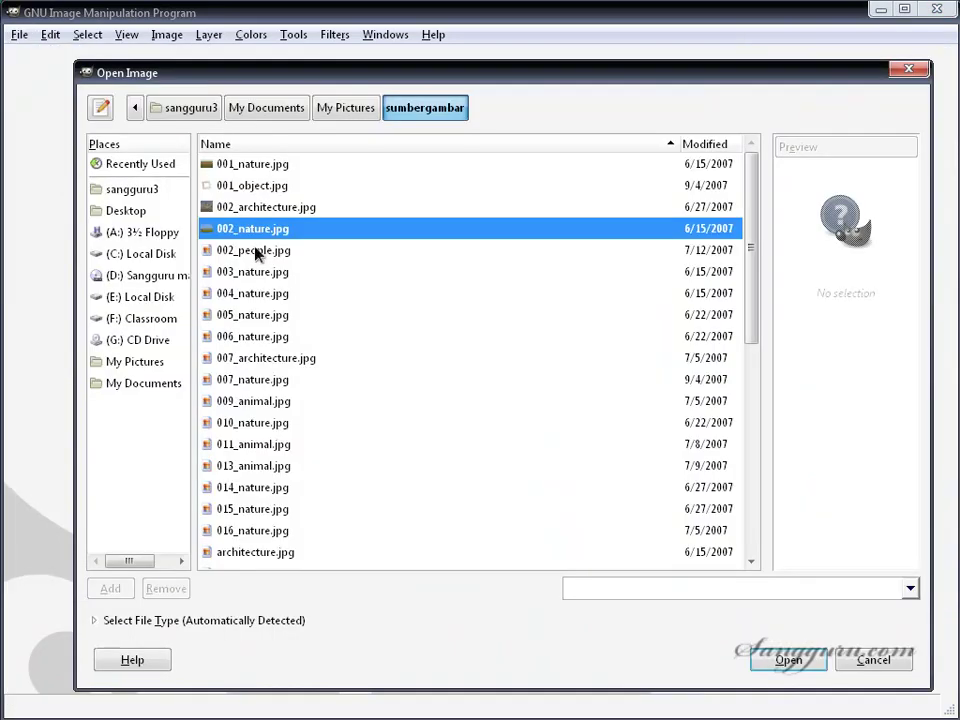
key("Down")
key("Down")
key("Down")
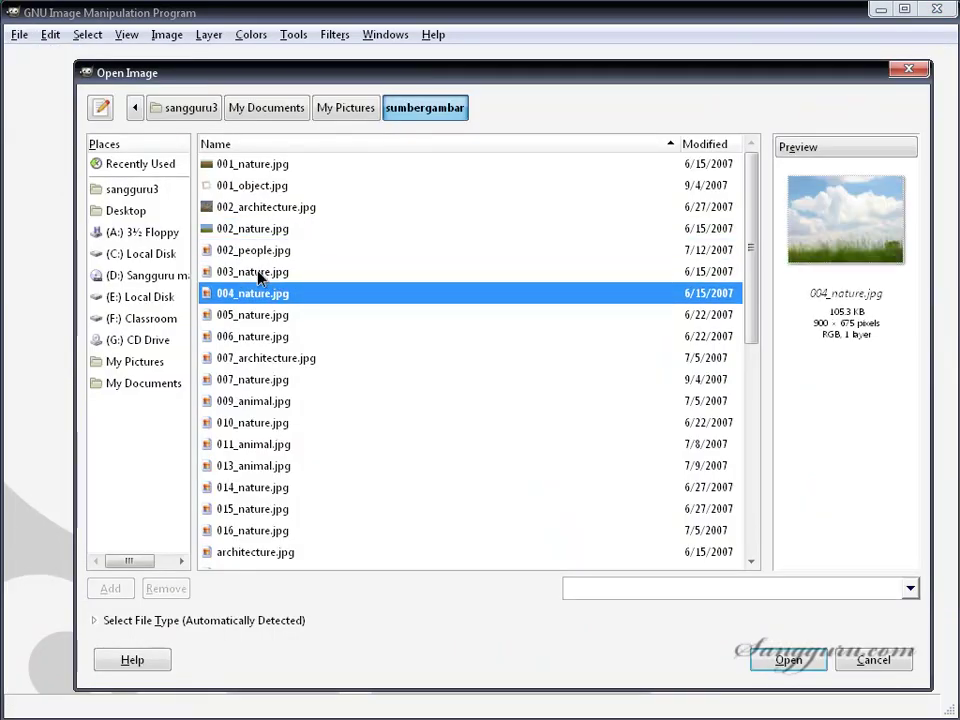
left_click(255, 233)
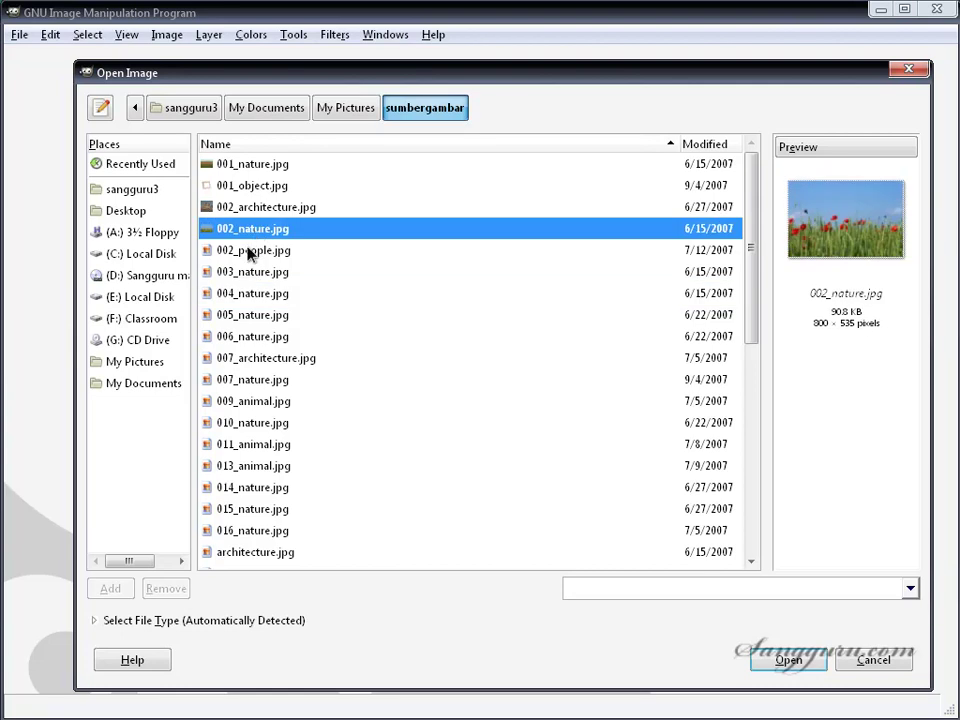
left_click(789, 662)
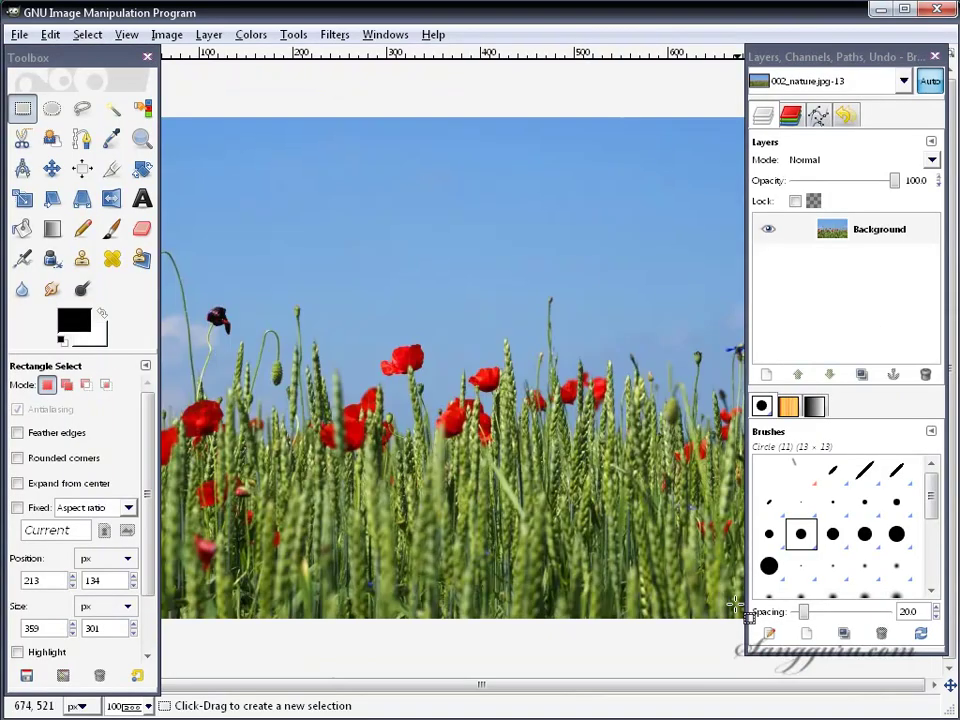
left_click(430, 100)
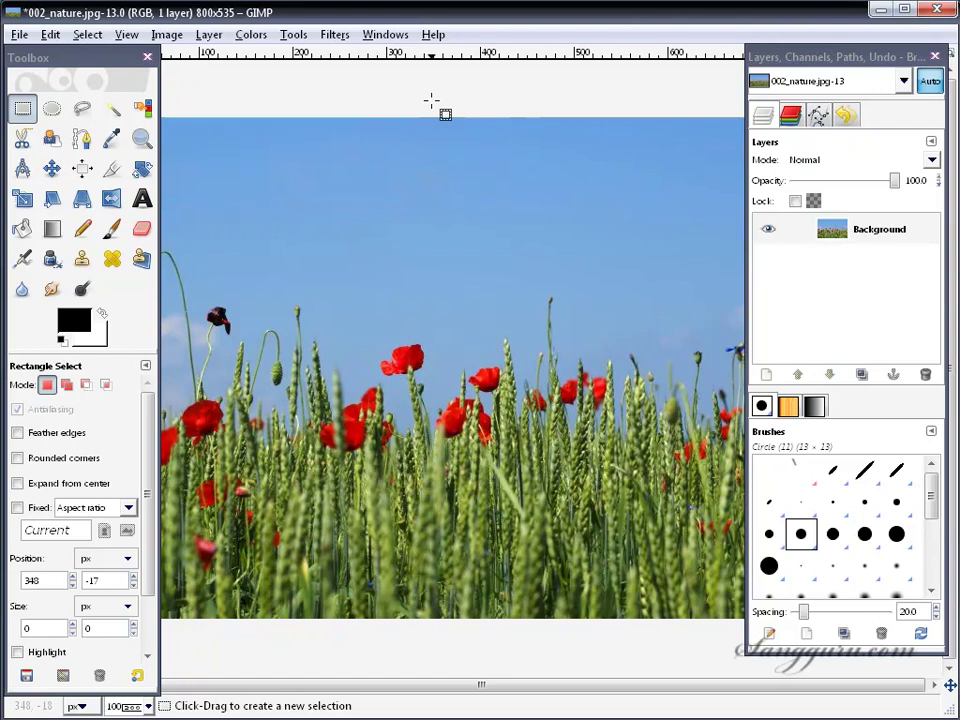
Zoom out and drag a rectangle selection over the central poppies
key("minus")
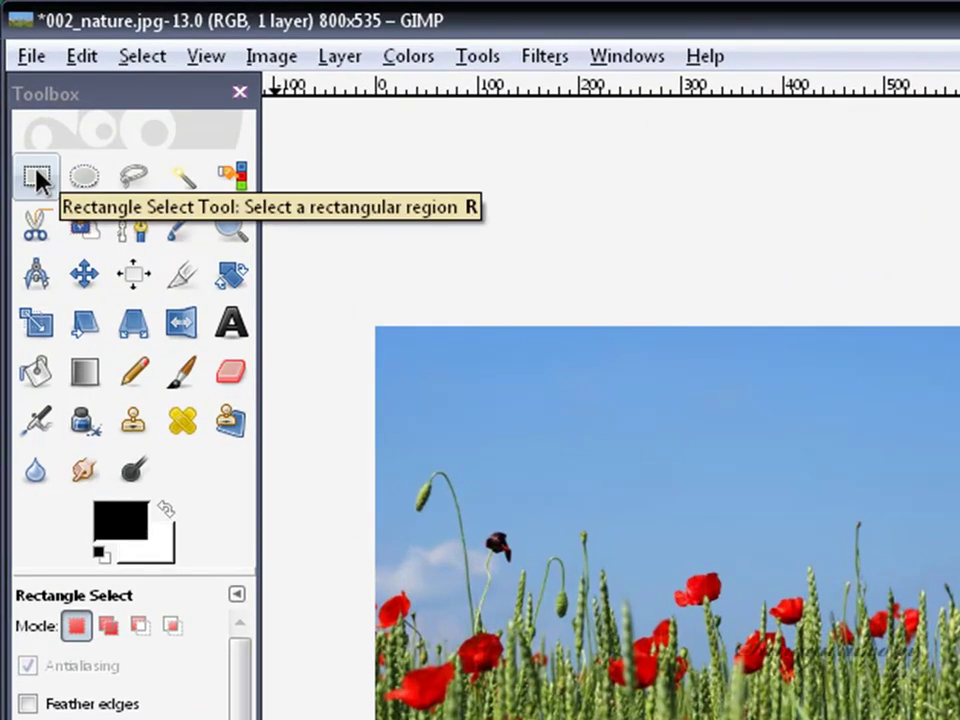
left_click(36, 176)
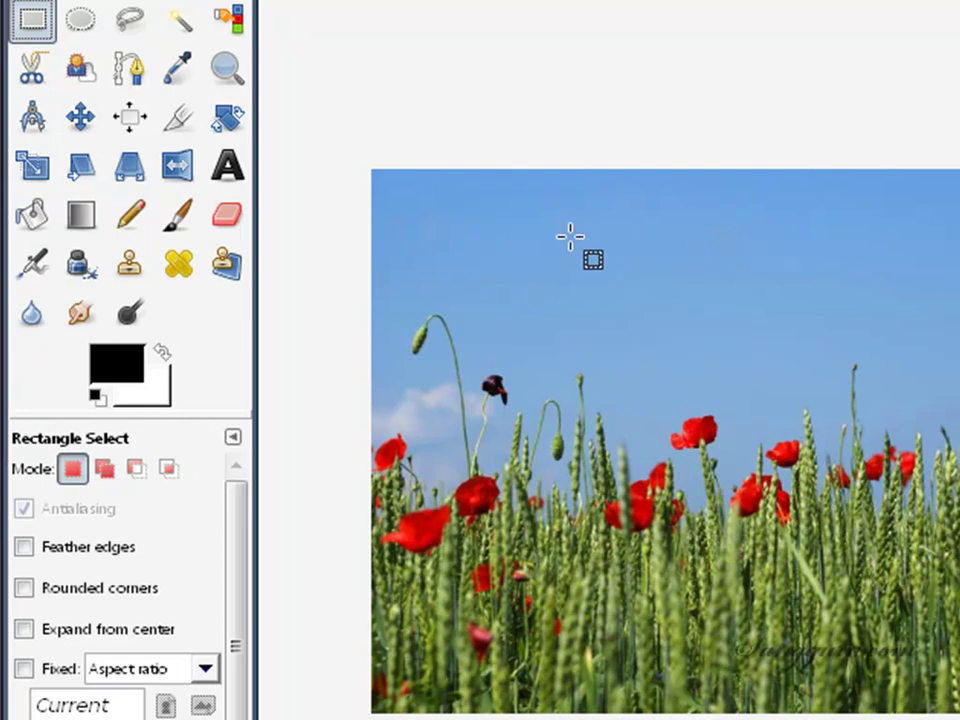
left_click_drag(570, 237, 670, 512)
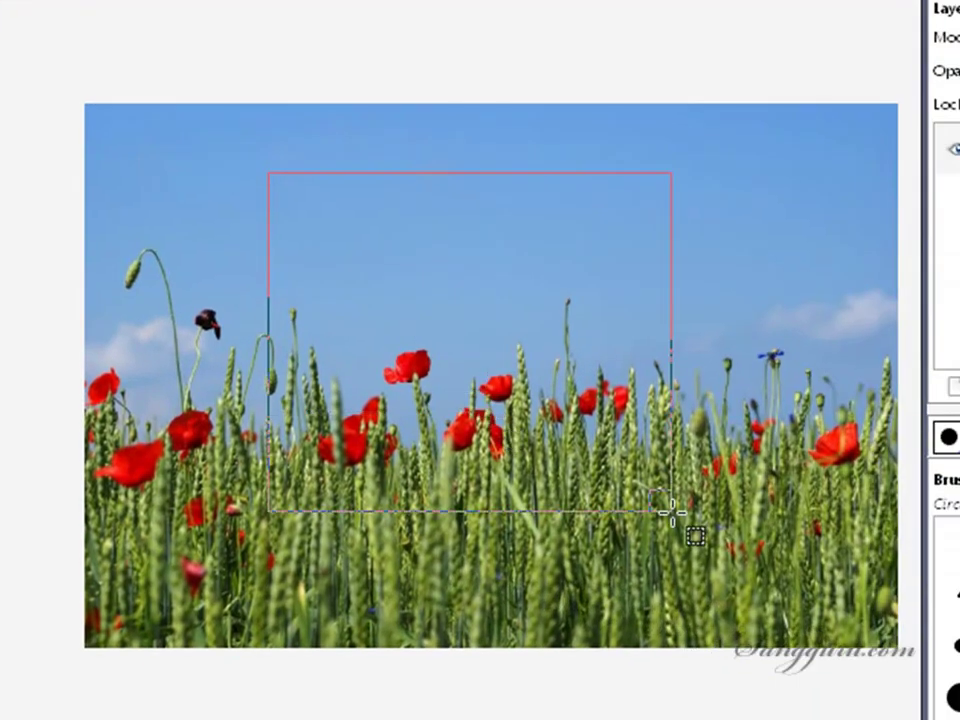
left_click_drag(672, 512, 672, 518)
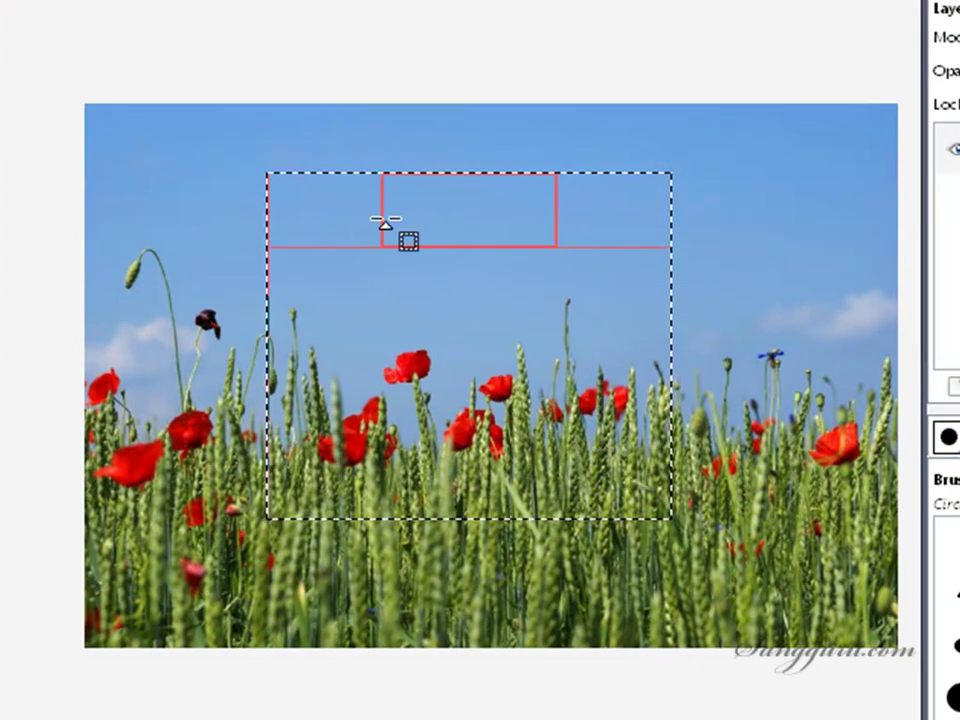
Adjust the selection's corner and top and bottom edges to frame the middle poppies
mouse_move(310, 210)
left_mouse_down()
mouse_move(375, 247)
mouse_move(327, 261)
mouse_move(318, 283)
left_mouse_up()
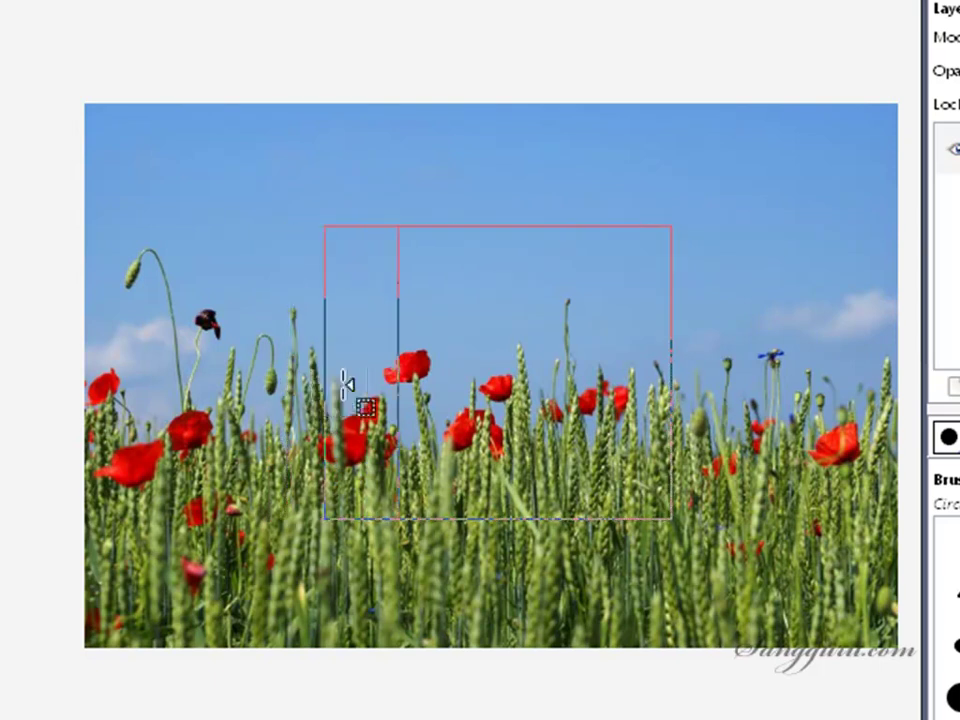
left_click_drag(502, 258, 499, 274)
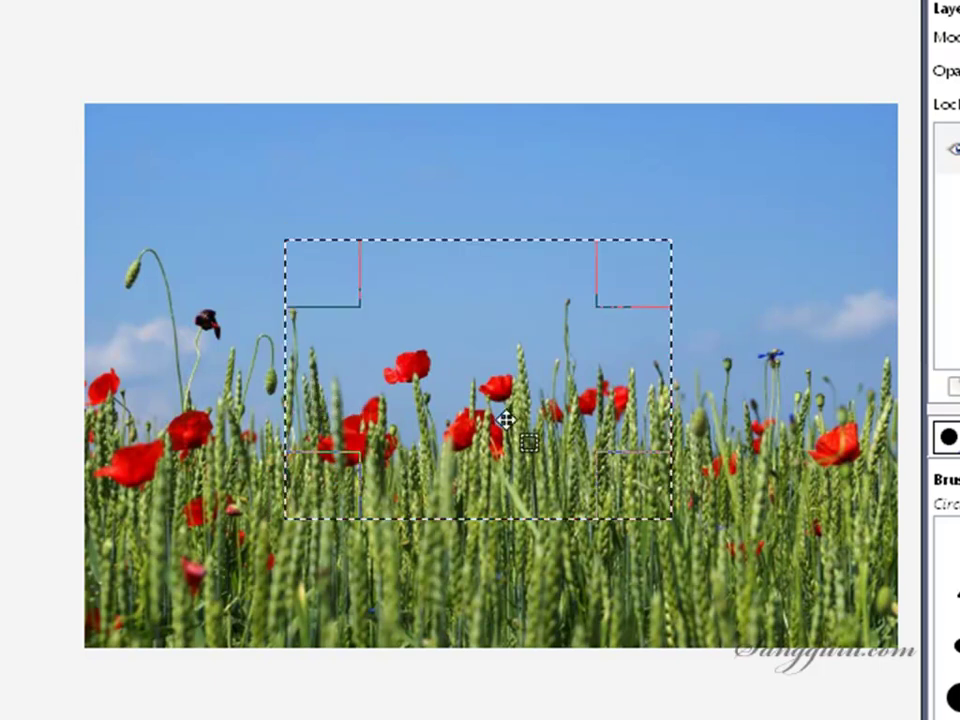
left_click_drag(476, 497, 480, 515)
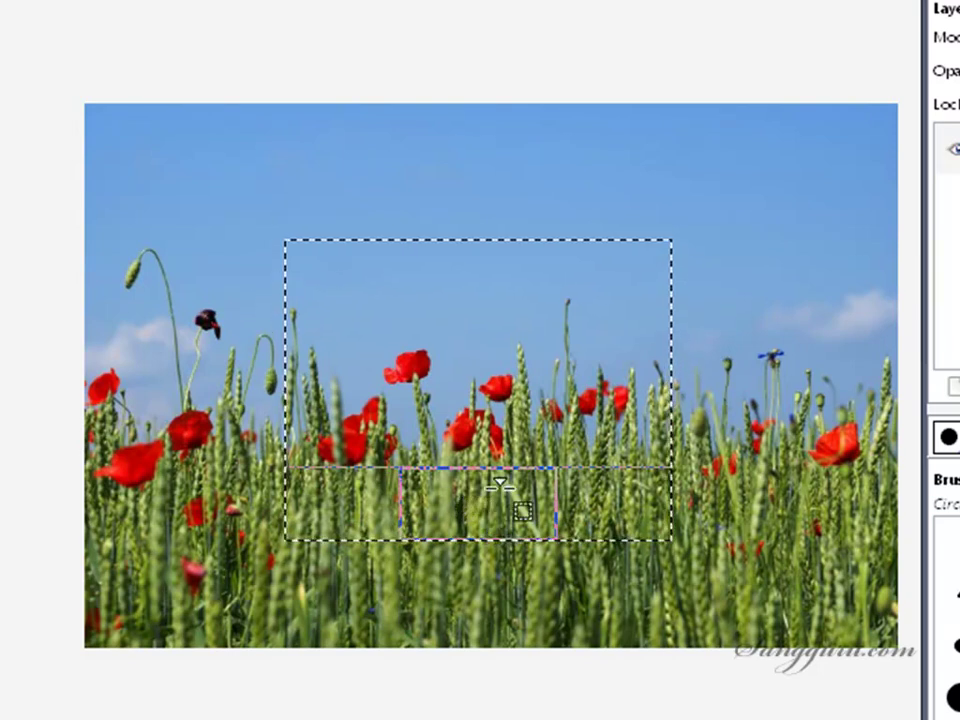
mouse_move(437, 279)
left_mouse_down()
mouse_move(460, 270)
mouse_move(456, 298)
left_mouse_up()
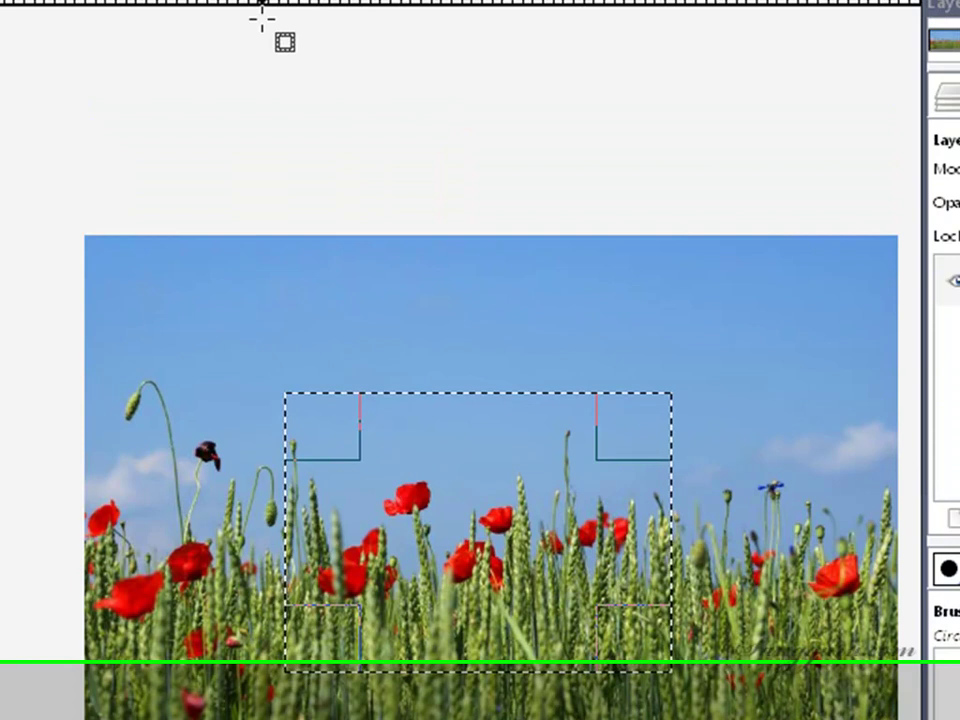
Apply a Gaussian blur with 15.0 horizontal and vertical radius to the selection
left_click(250, 28)
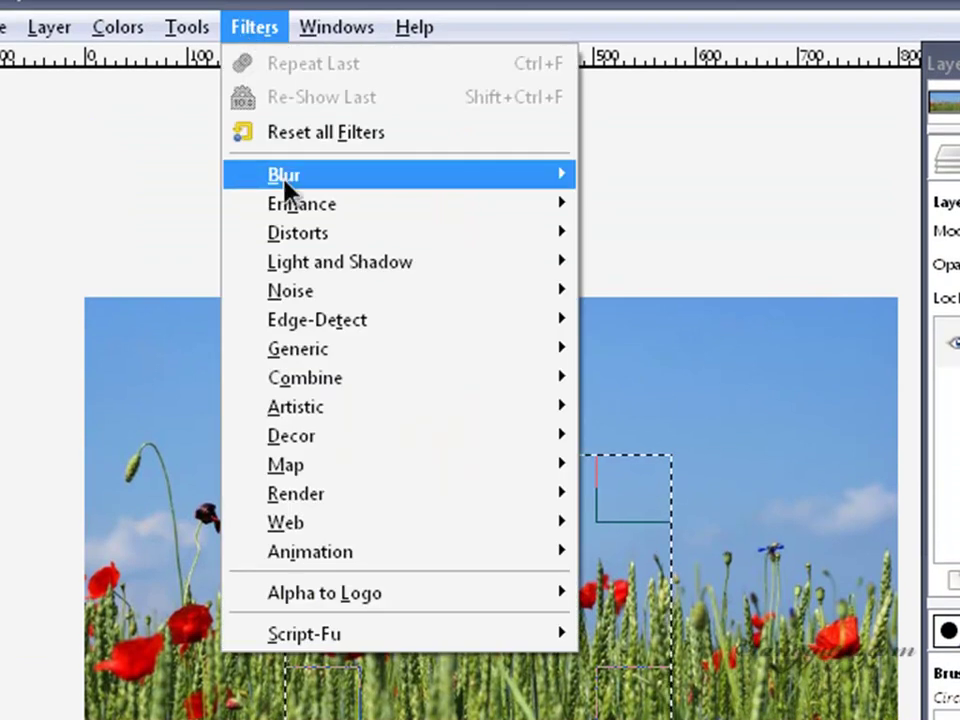
mouse_move(400, 175)
left_click(592, 205)
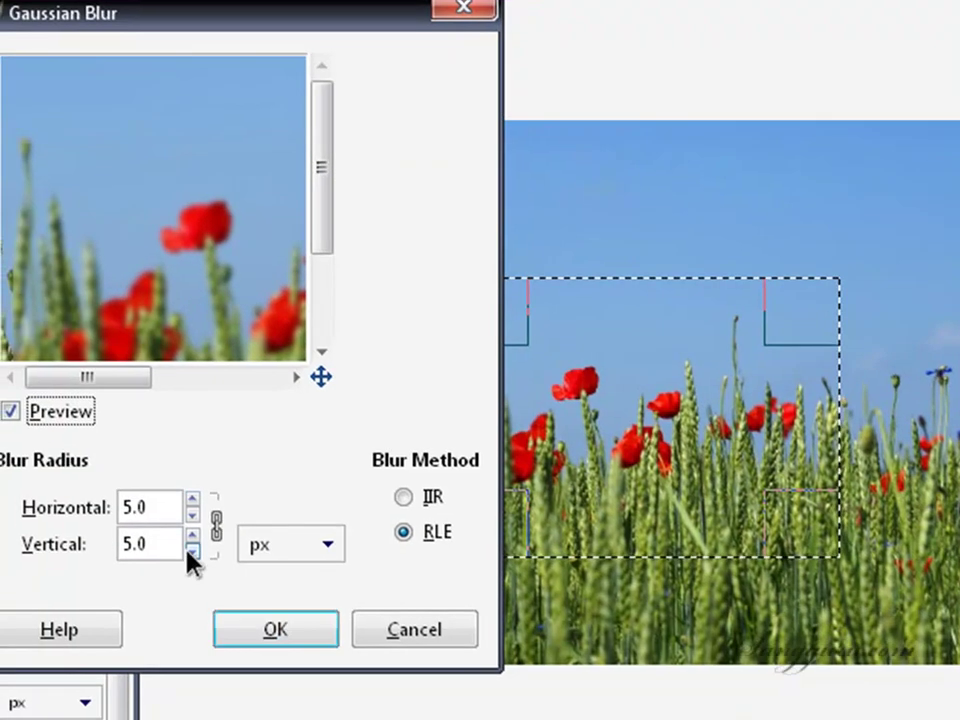
left_click(195, 504)
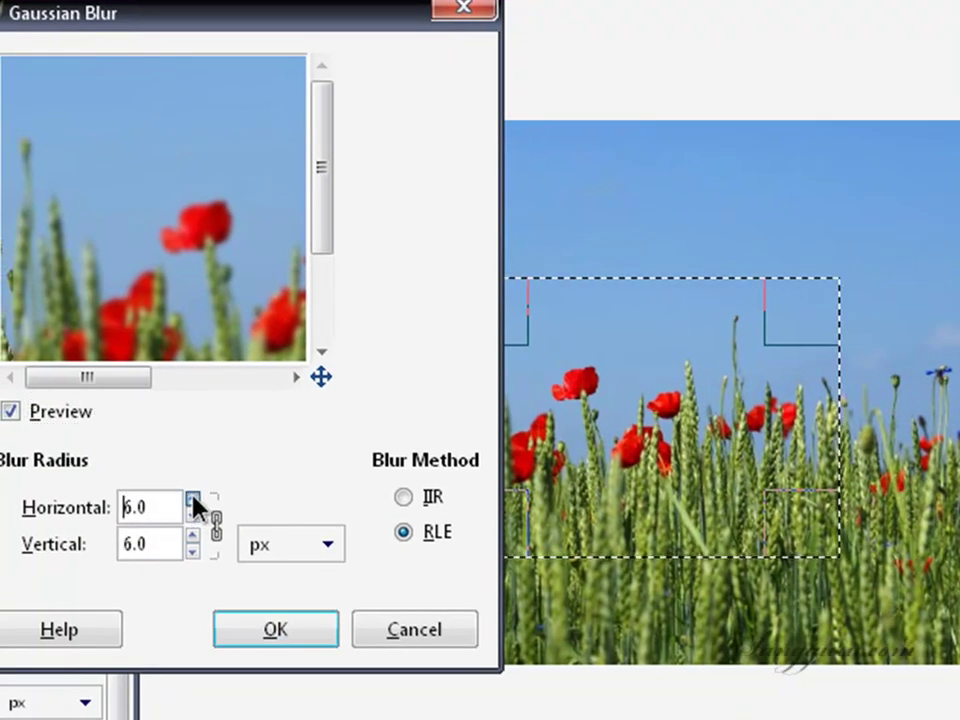
left_click(270, 632)
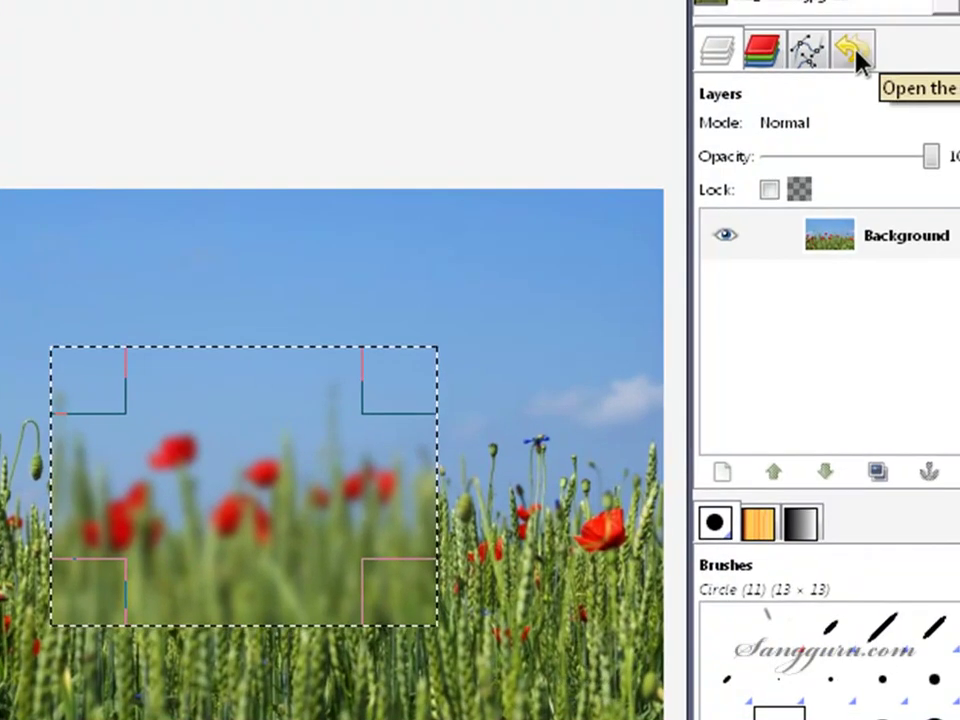
Step back to the Rectangle Select entry in Undo History, removing the blur
left_click(852, 50)
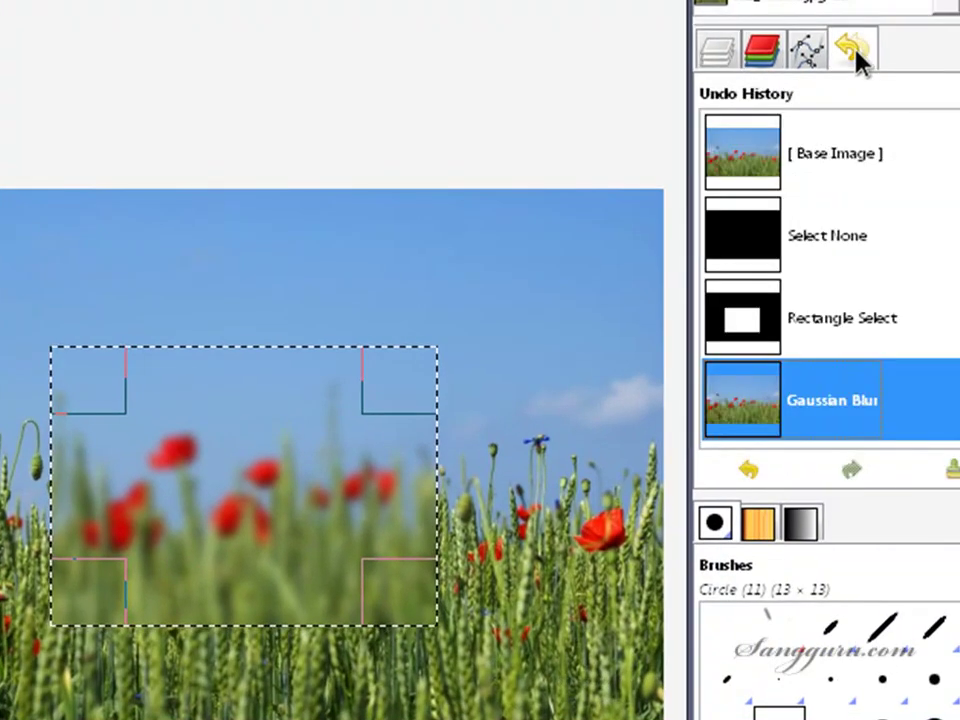
left_click(757, 322)
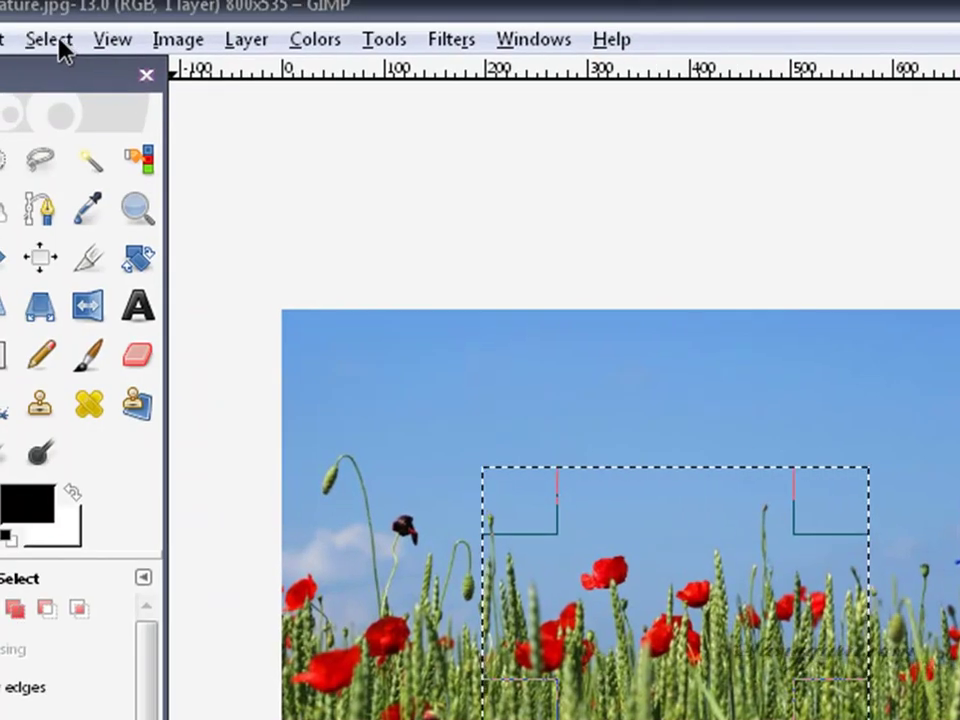
Invert the selection and apply a Gaussian blur outside the central rectangle
left_click(50, 40)
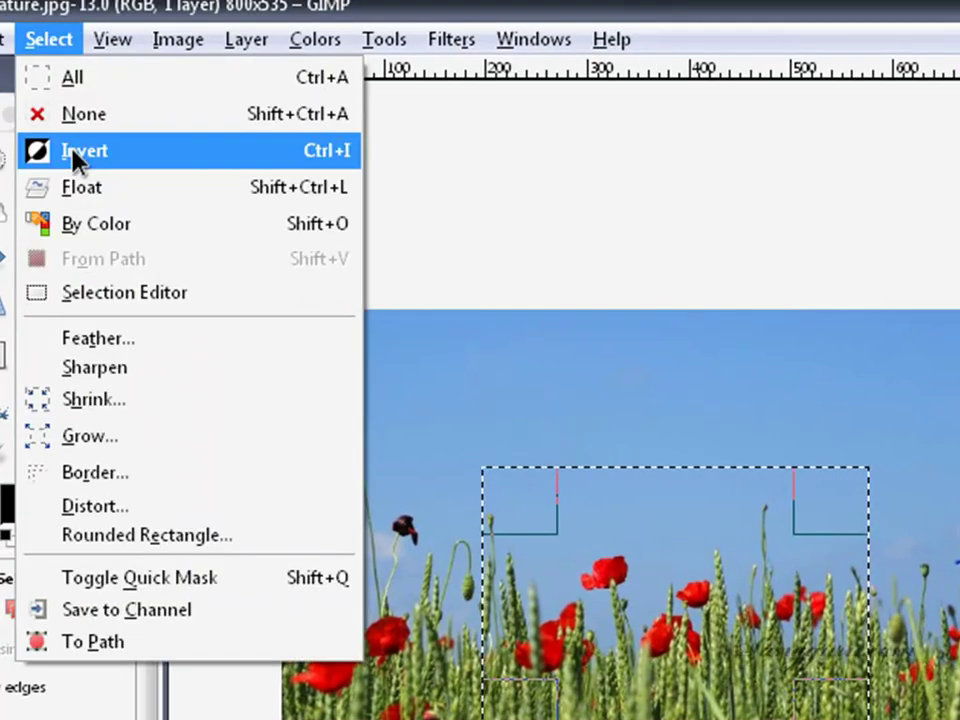
left_click(320, 155)
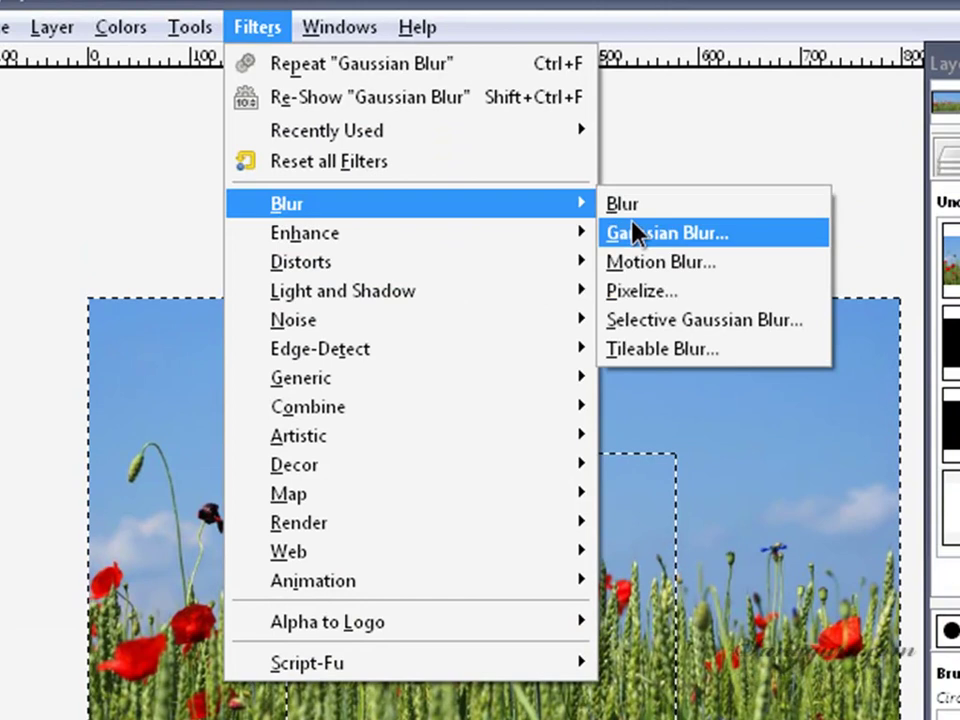
left_click(636, 232)
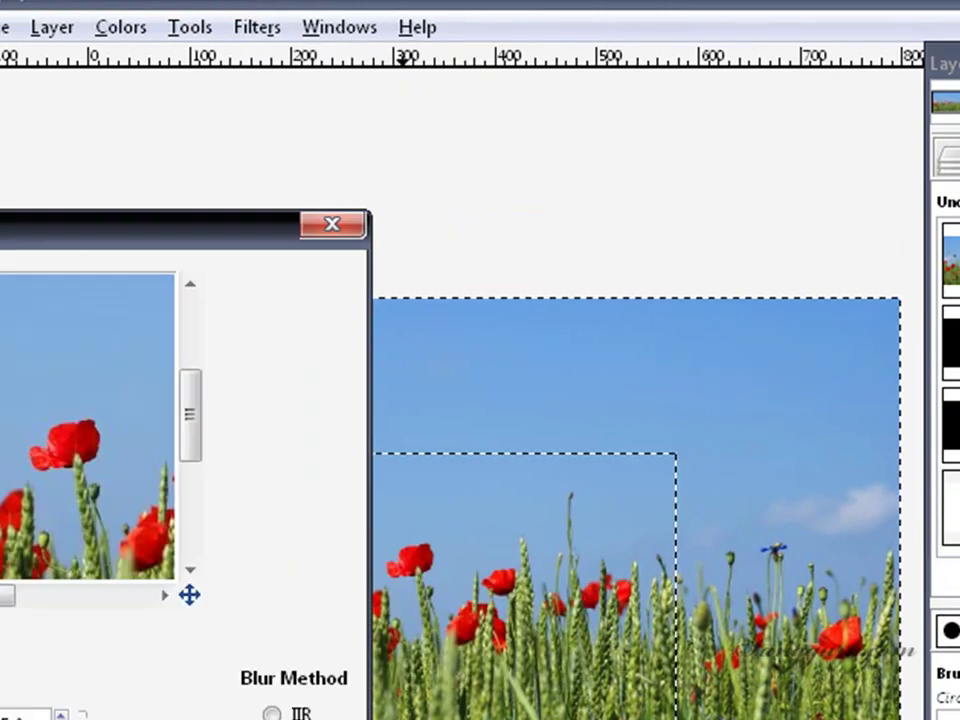
key("Return")
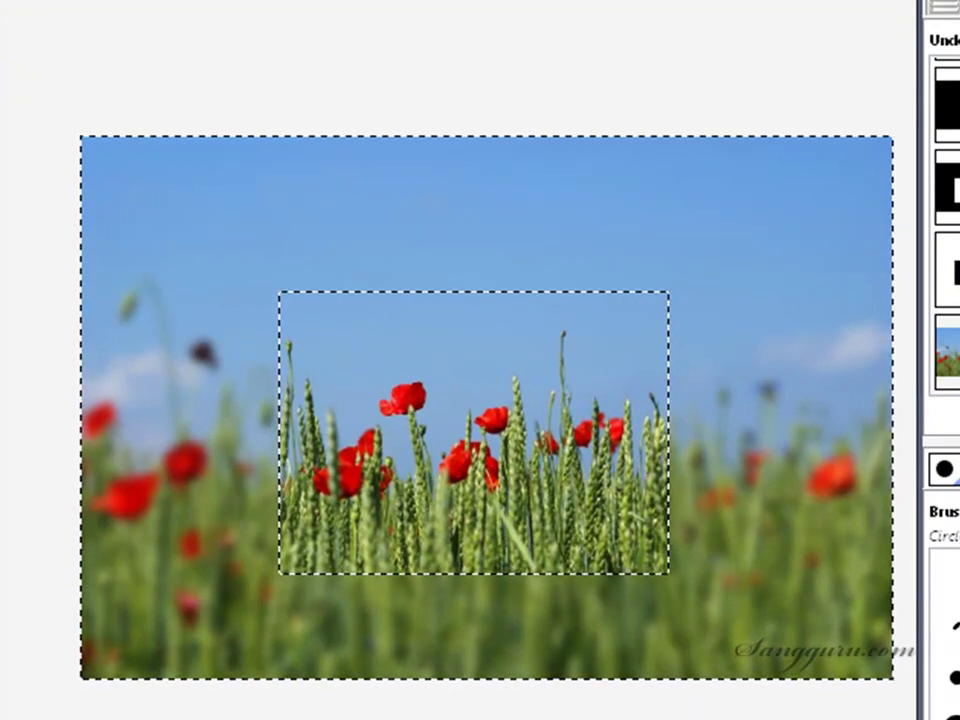
left_click(945, 268)
Revert to the Rectangle Select history step and redraw the selection around the right-hand poppies
left_click(740, 243)
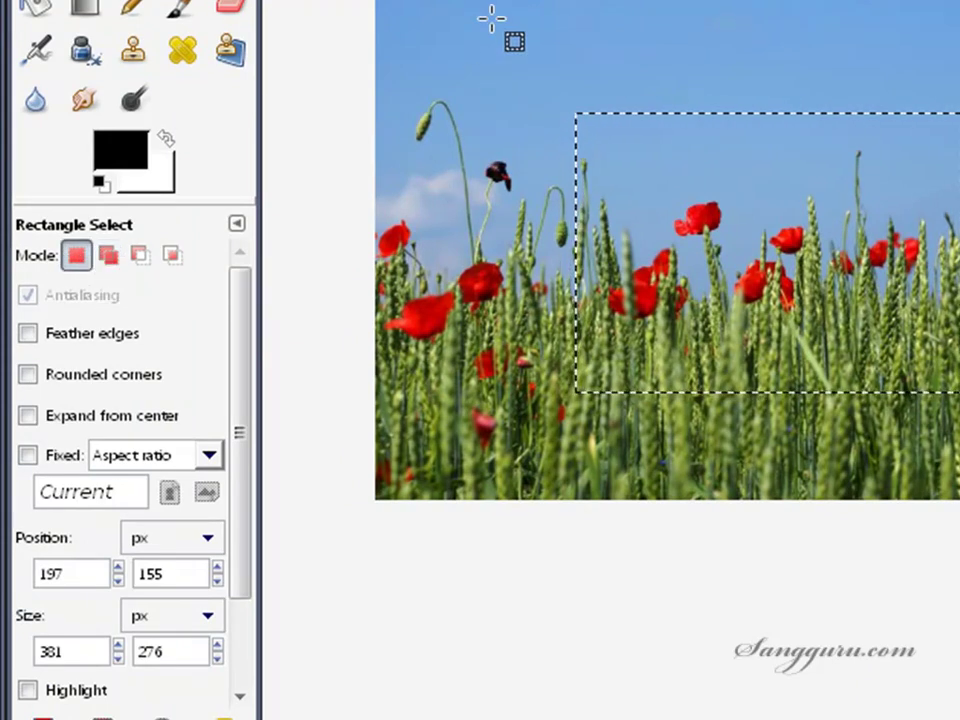
left_click_drag(491, 18, 752, 287)
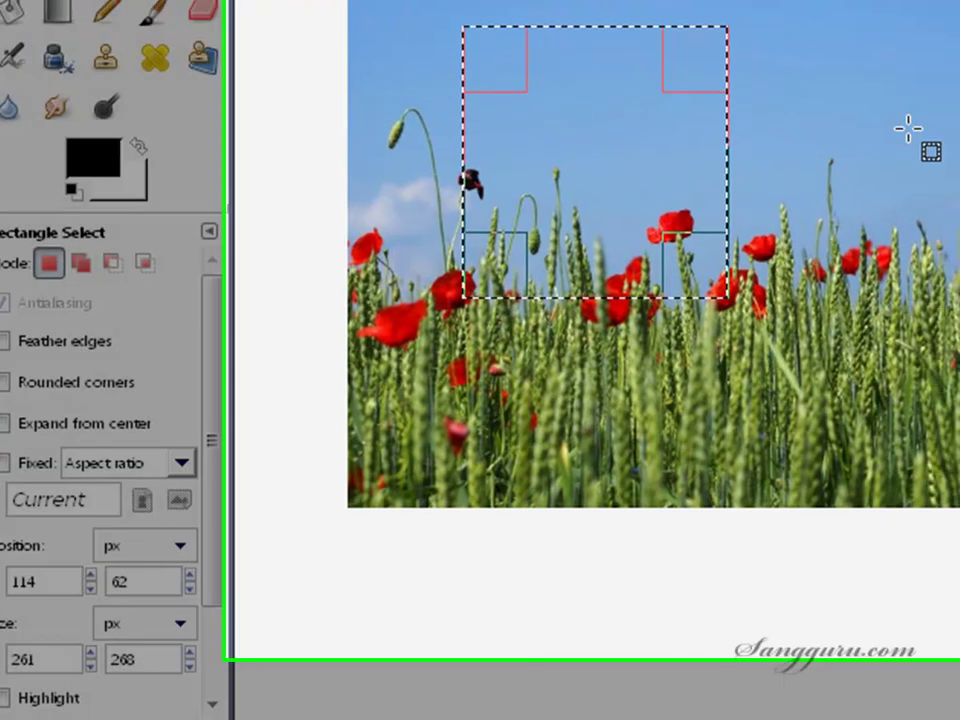
left_click_drag(648, 161, 868, 423)
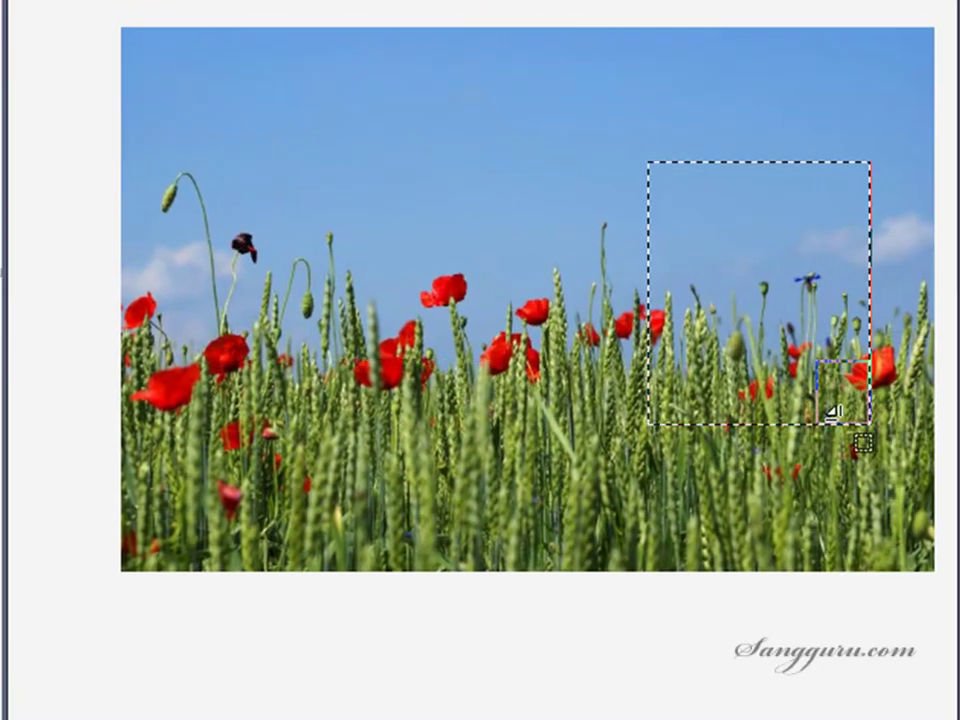
left_click_drag(369, 186, 708, 457)
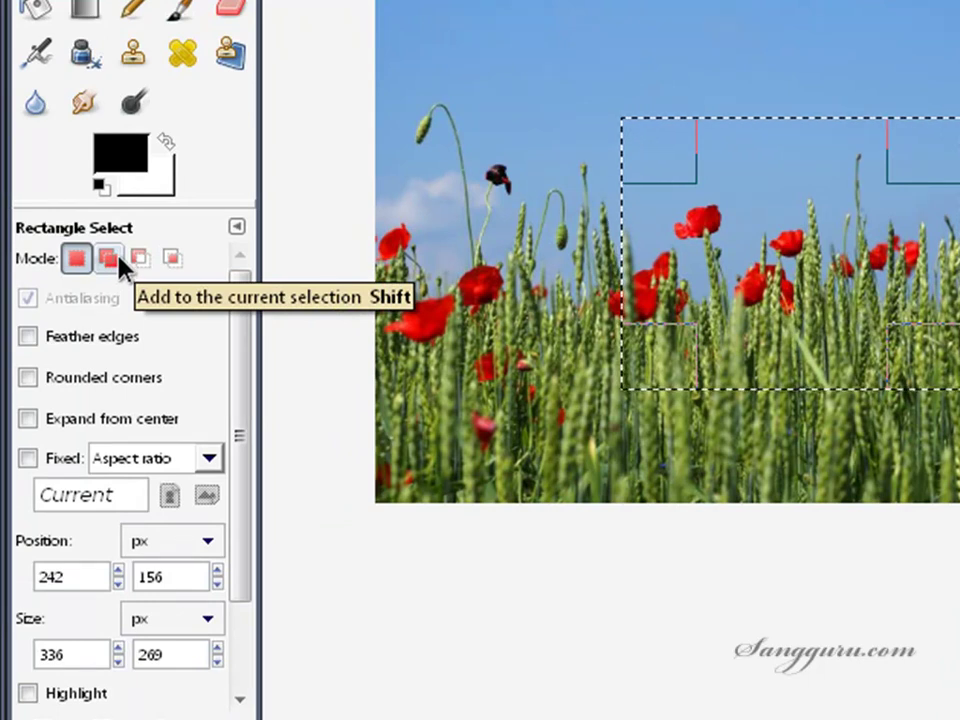
In Add mode, add rectangles at the upper left and lower right of the selection
left_click(119, 262)
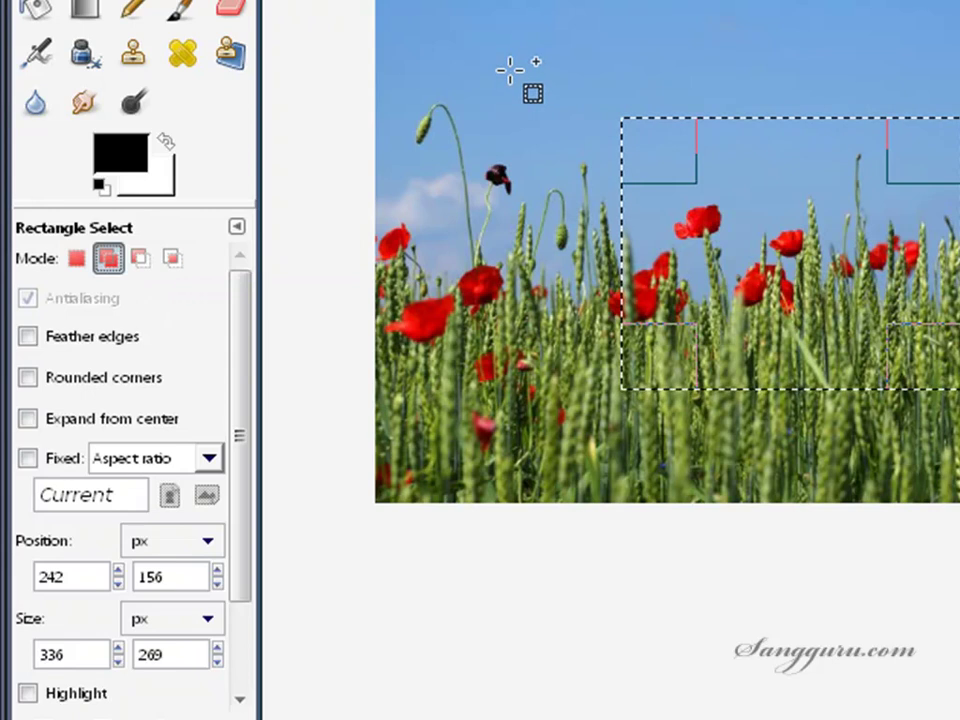
left_click_drag(493, 63, 724, 261)
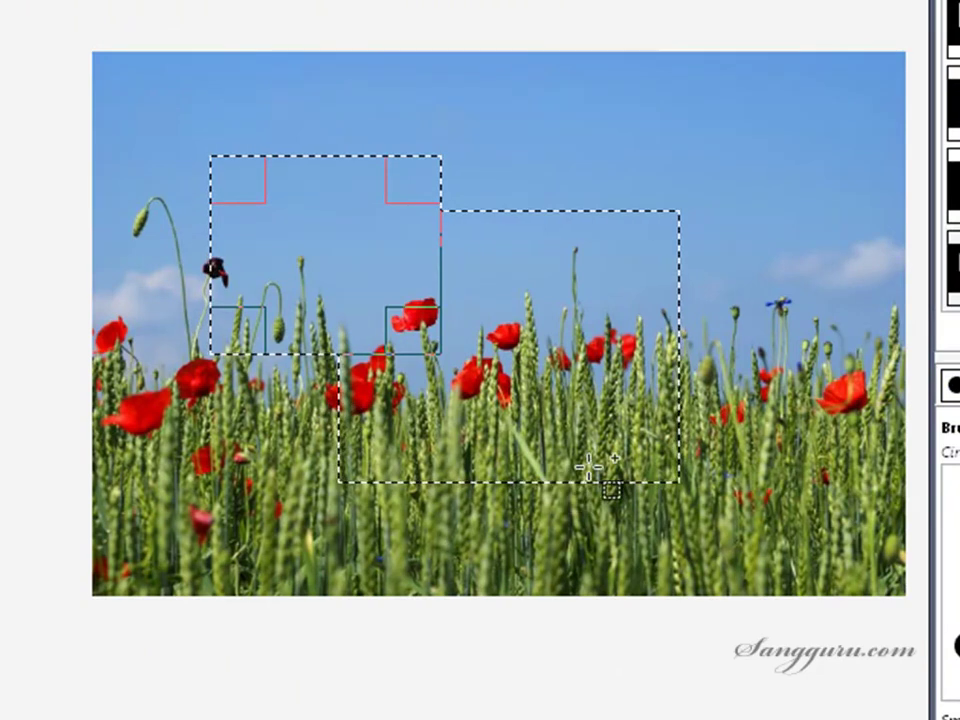
left_click_drag(605, 403, 783, 552)
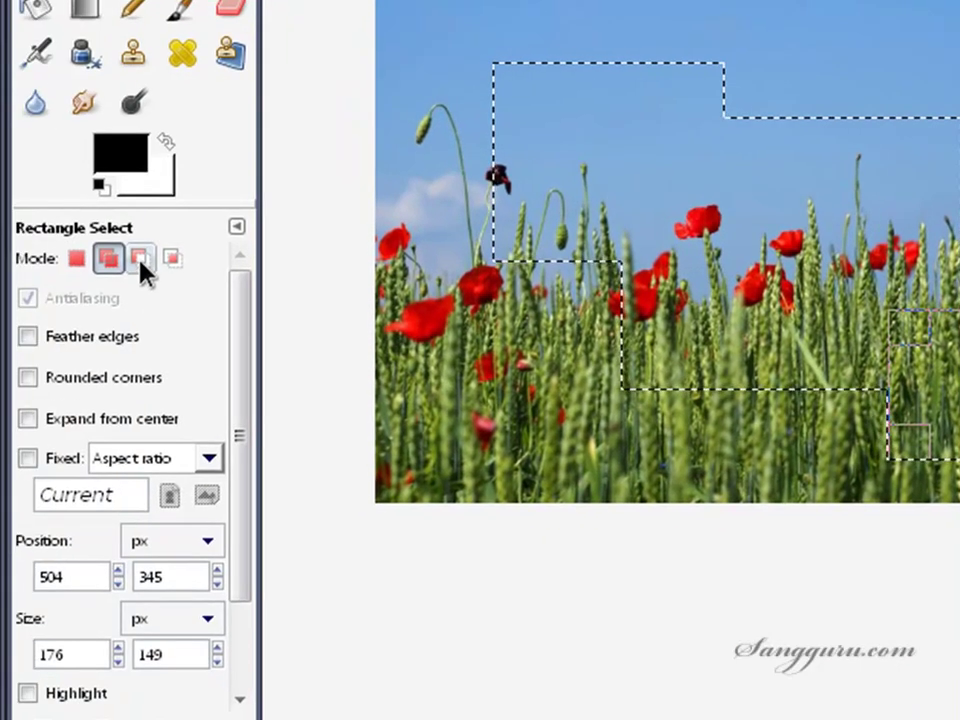
In Subtract mode, cut a 163 × 162 px rectangle from the selection's upper left
left_click(141, 262)
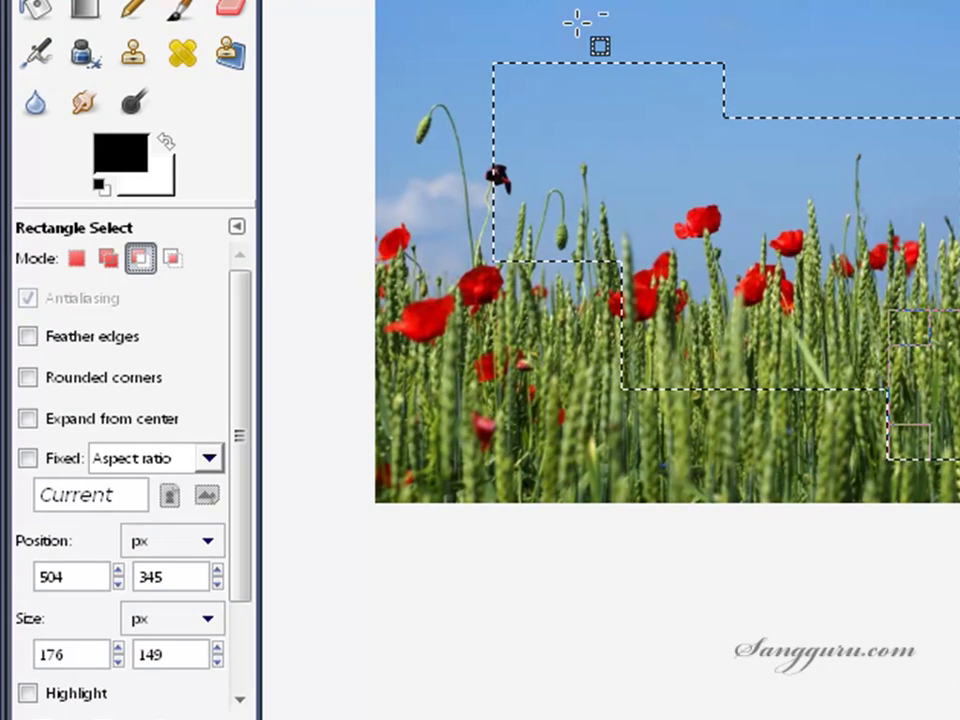
left_click_drag(451, 13, 614, 175)
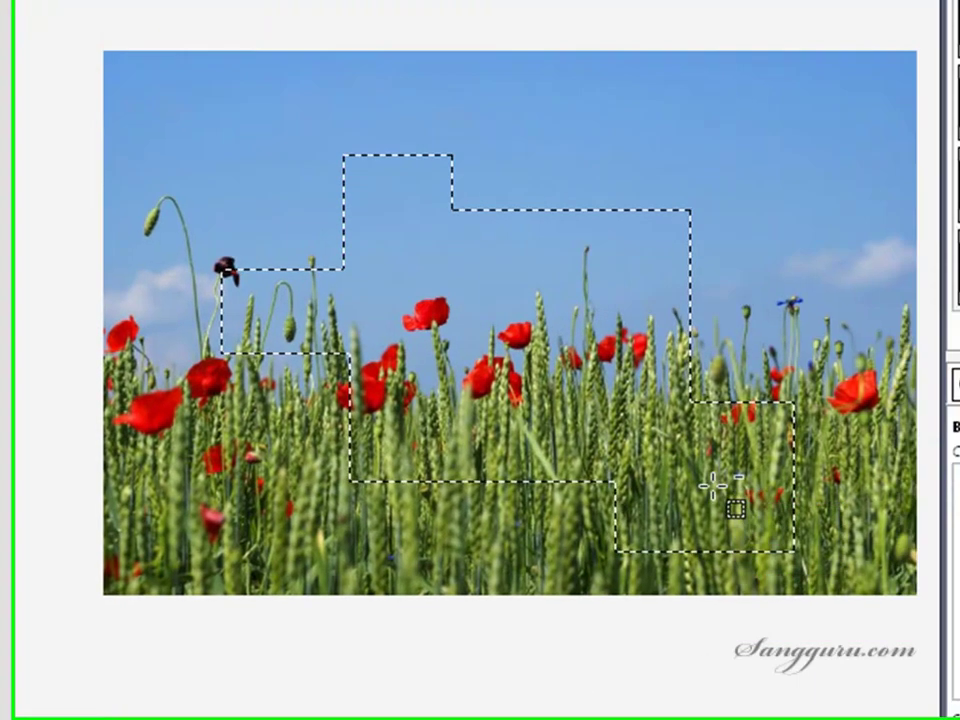
left_click_drag(828, 582, 683, 483)
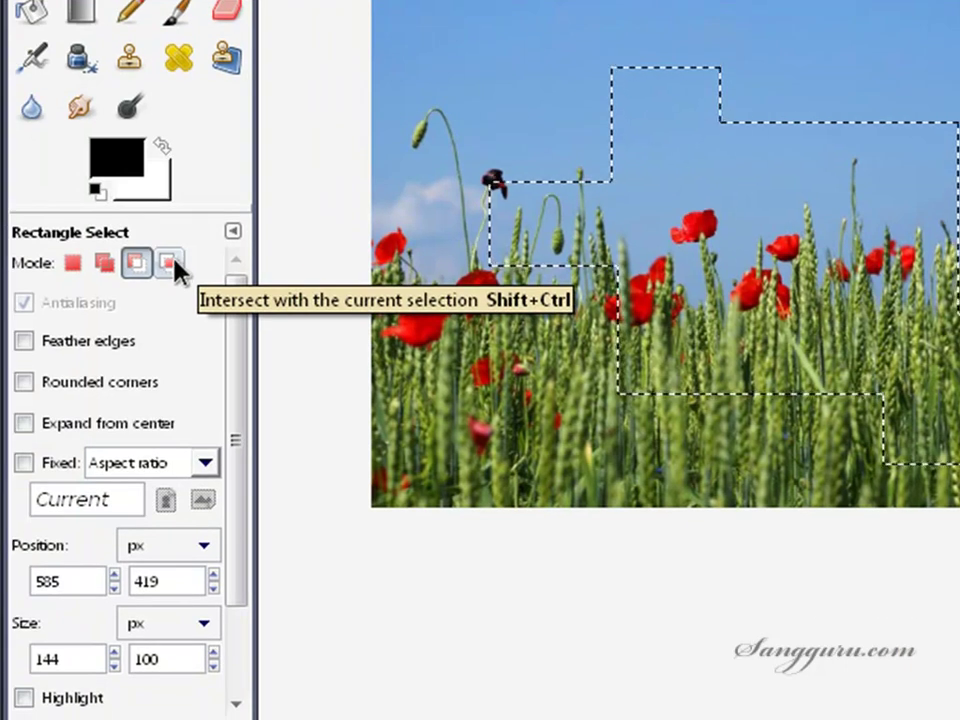
In Intersect mode, intersect the selection with a 246 × 208 px rectangle over the sky
left_click(172, 266)
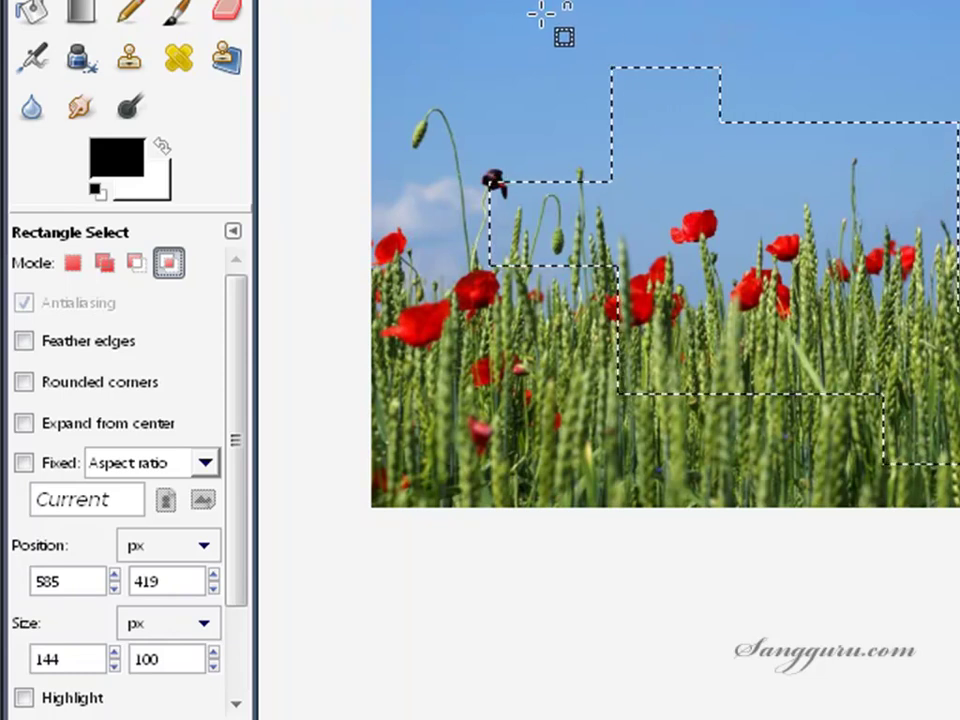
left_click_drag(521, 5, 771, 215)
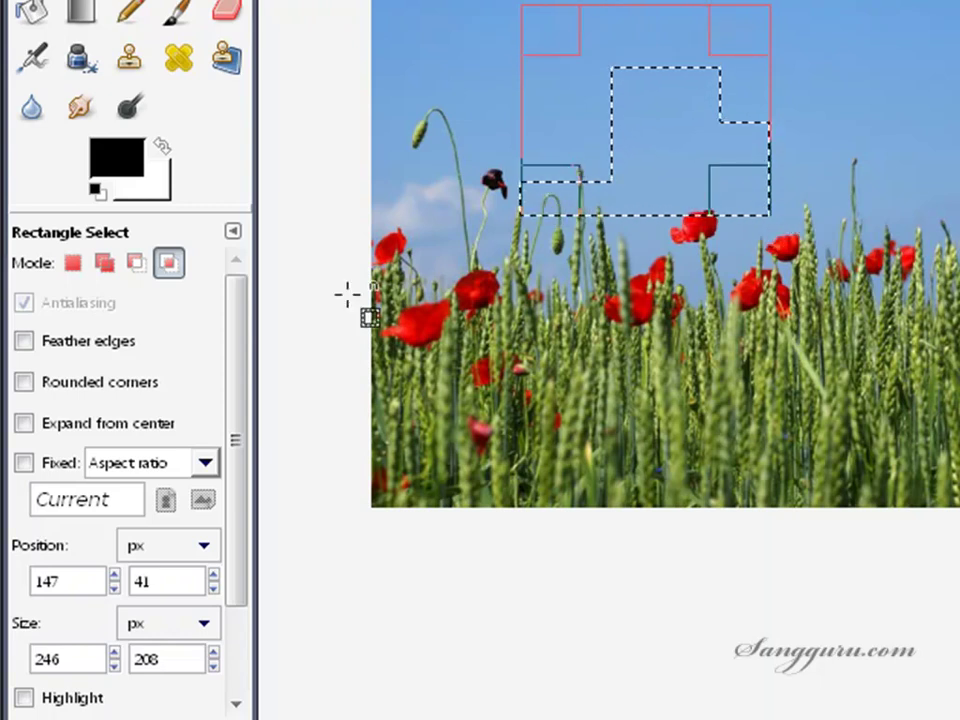
left_click_drag(237, 316, 241, 375)
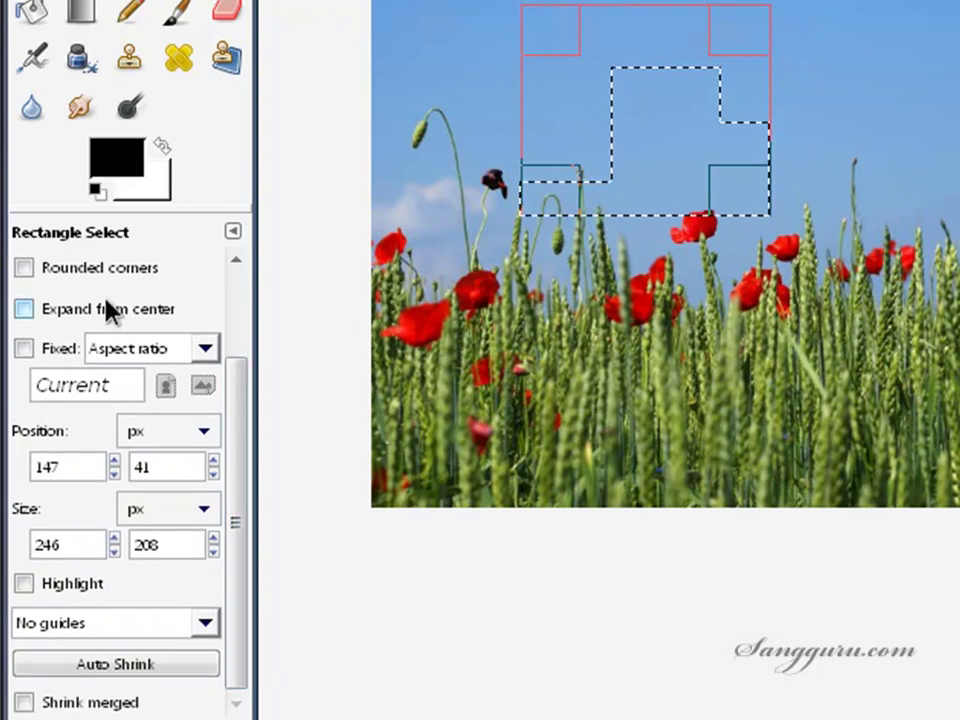
Enable the Fixed Size constraint for rectangle selections, keeping it at 100x100
left_click_drag(242, 392, 246, 362)
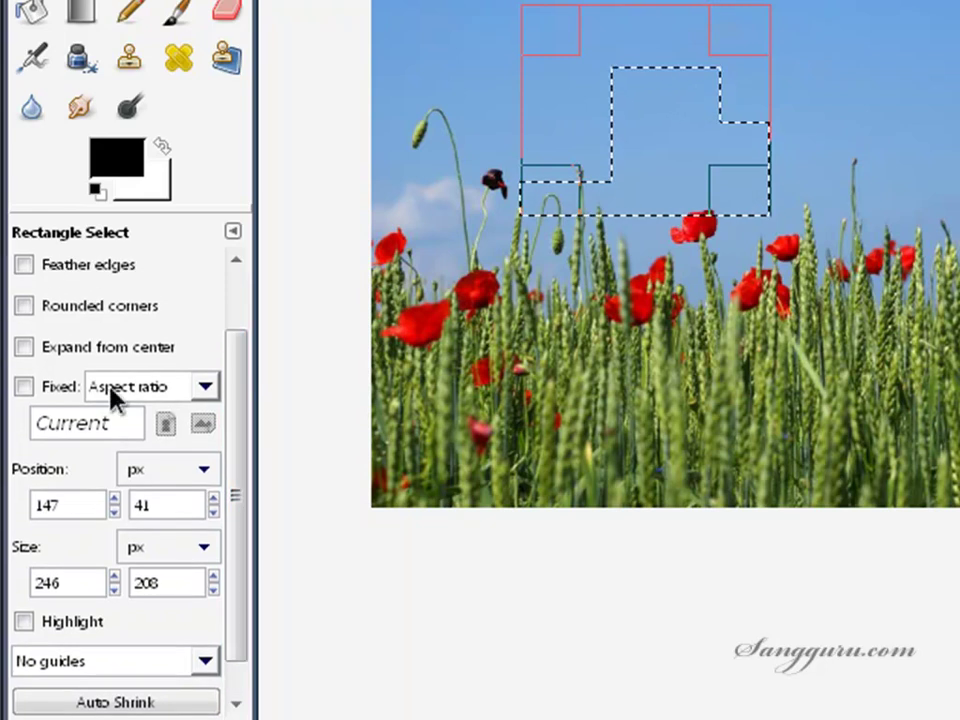
left_click(43, 393)
left_click(206, 388)
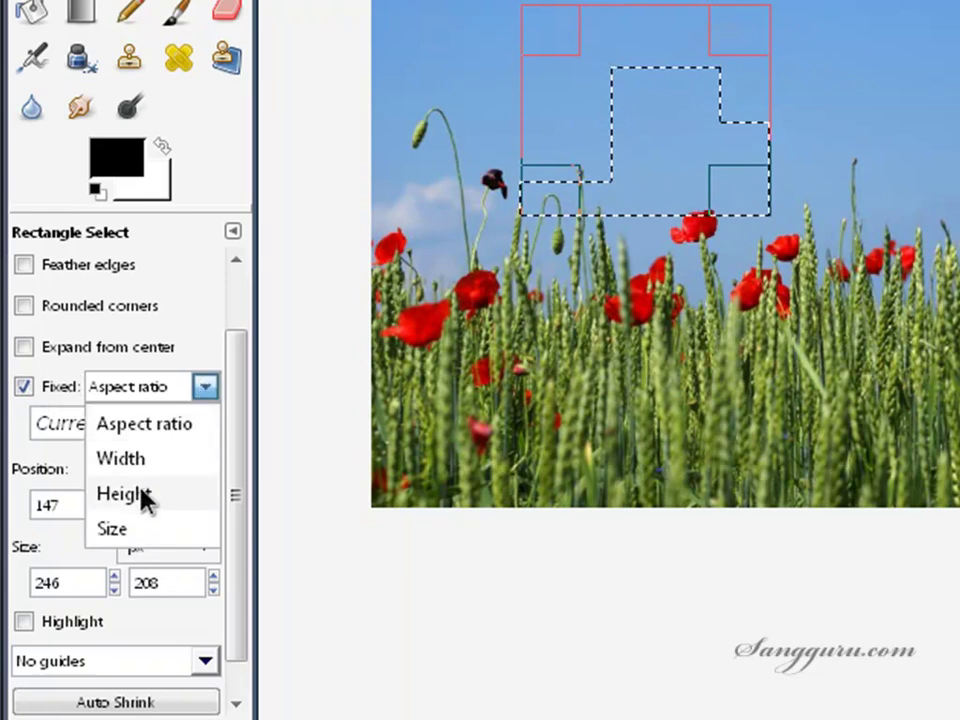
left_click(122, 529)
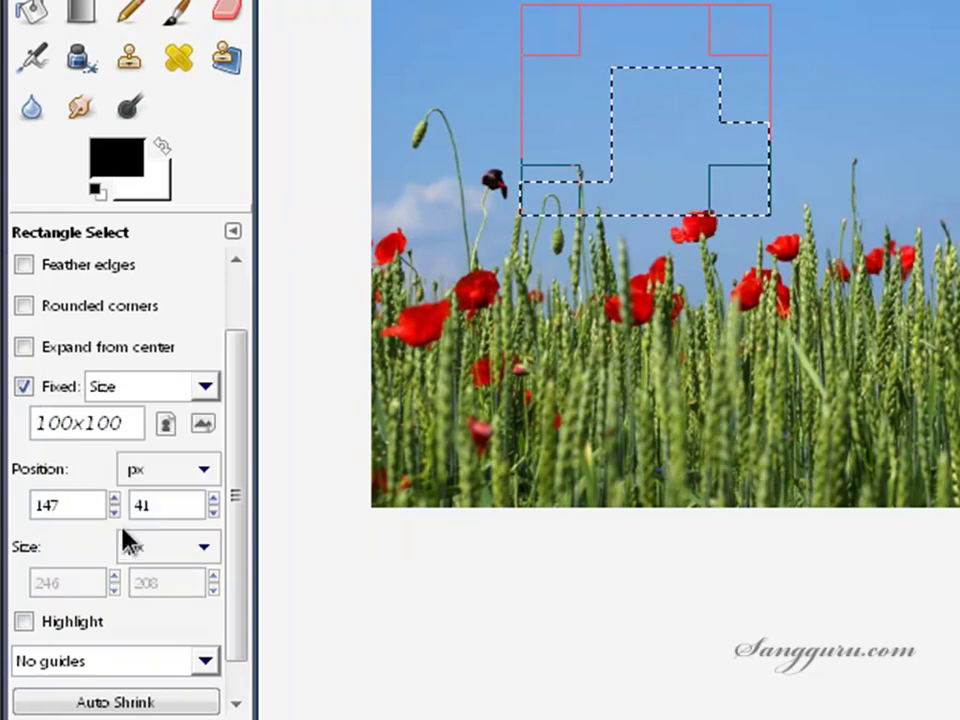
left_click_drag(114, 422, 35, 425)
left_click(128, 426)
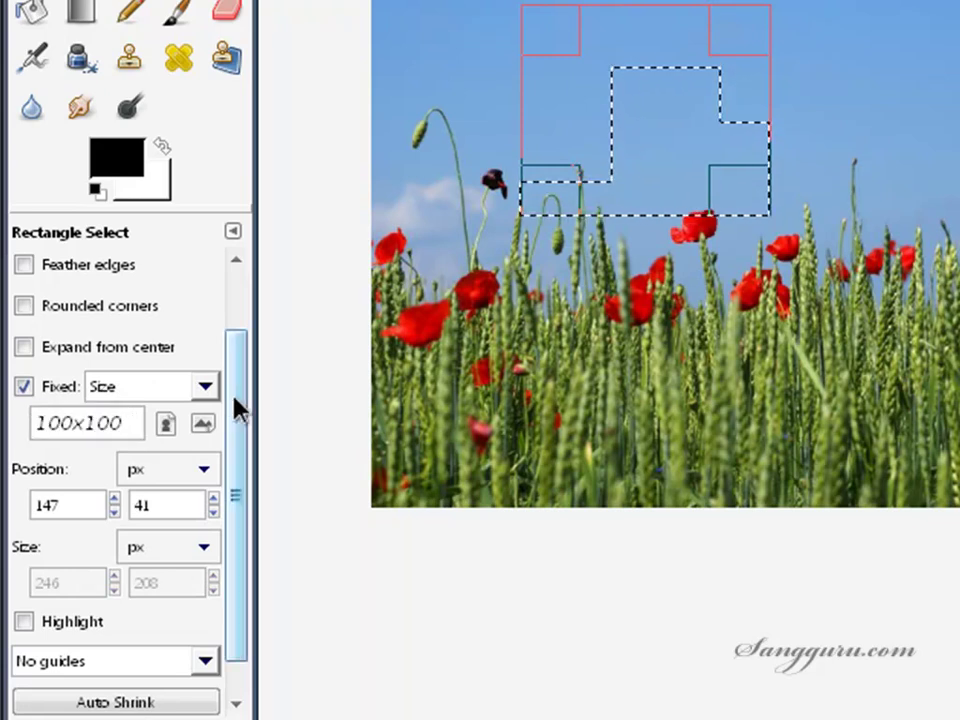
scroll(236, 407, "up", 3)
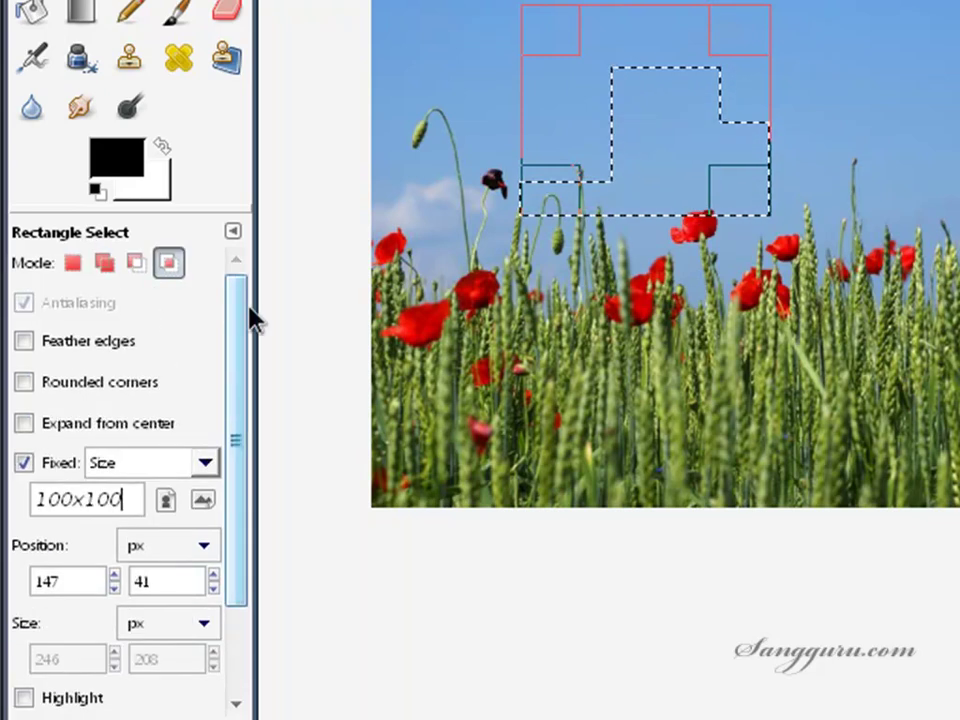
Return to Replace mode and place a fixed 100x100 square in the sky above the right-hand poppies
left_click(73, 263)
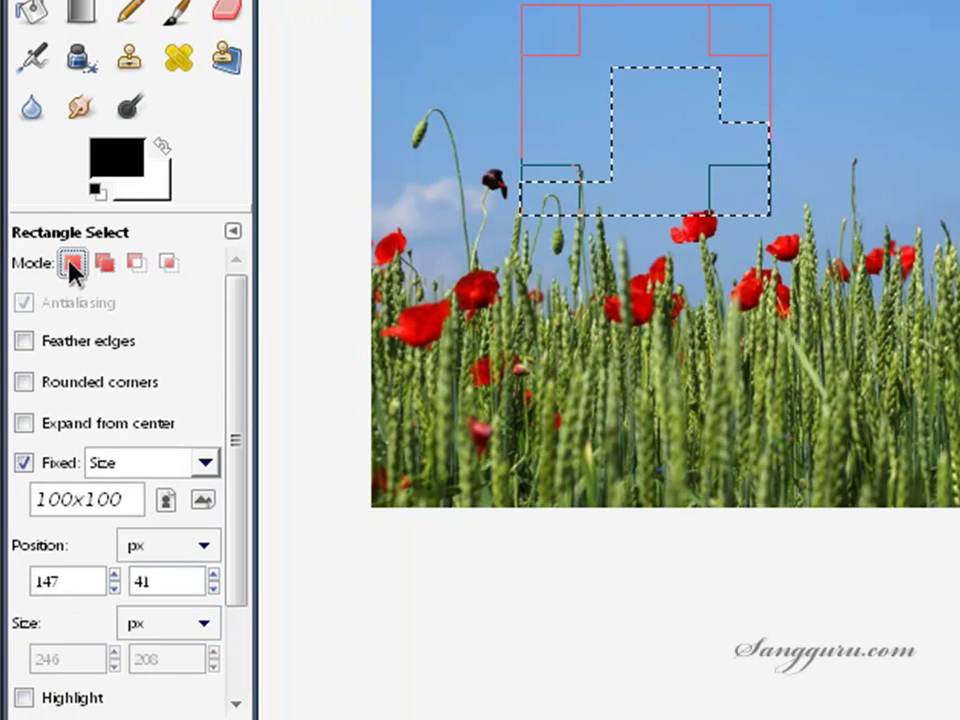
left_click_drag(642, 208, 740, 290)
left_click(755, 288)
left_click_drag(683, 148, 737, 194)
left_click_drag(575, 139, 619, 186)
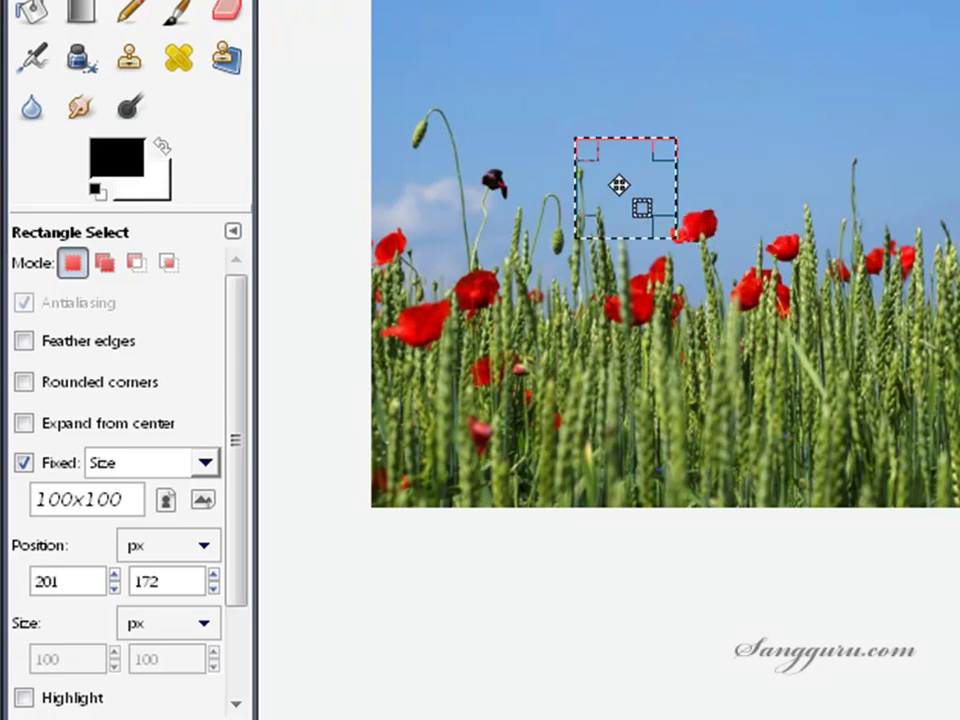
left_click(808, 85)
left_click_drag(714, 151, 825, 203)
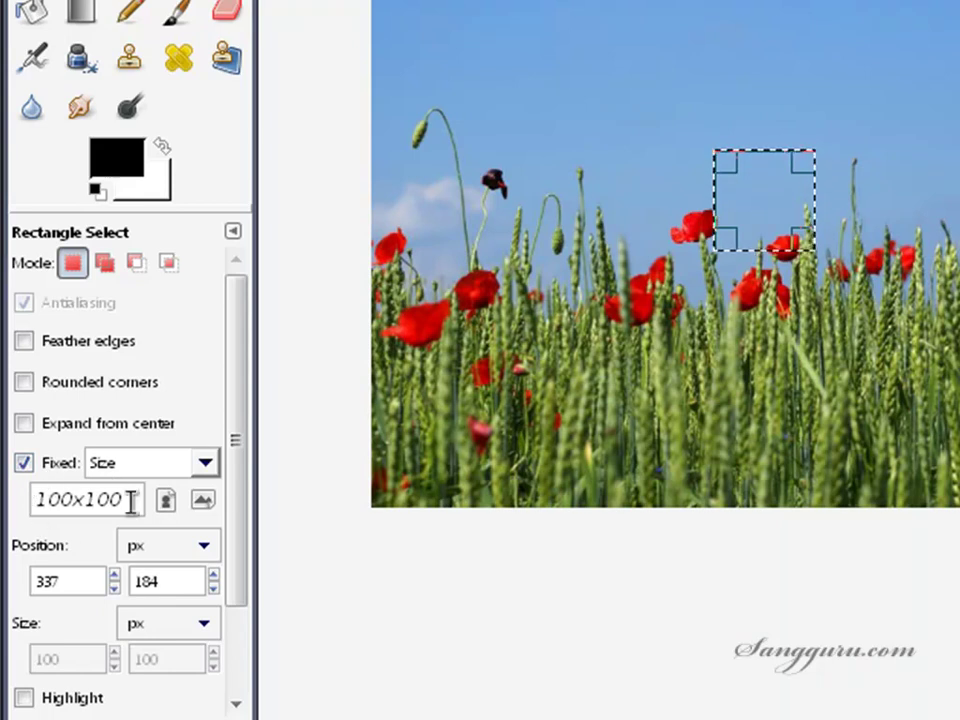
Set the fixed size to 300x200 and place that rectangle over the central poppies
left_click_drag(131, 499, 27, 512)
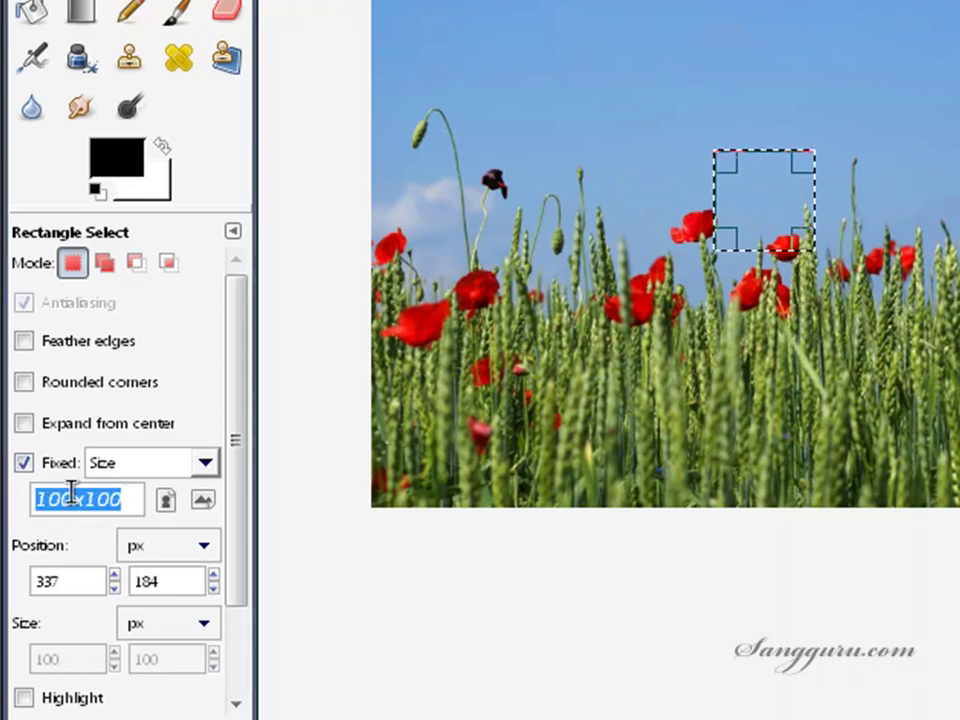
type("300")
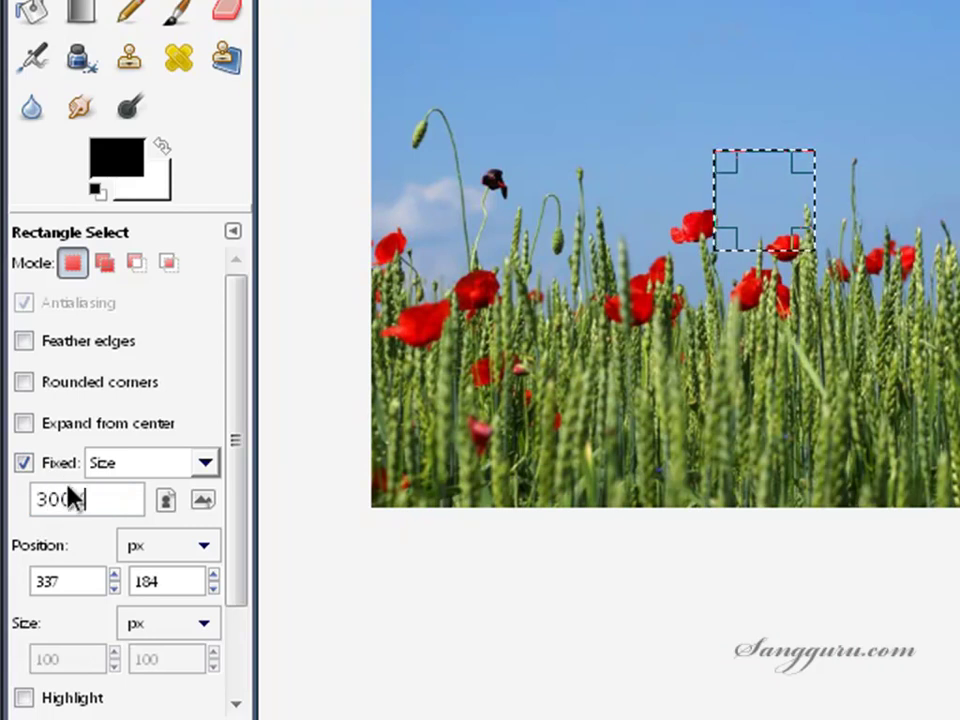
type("x200")
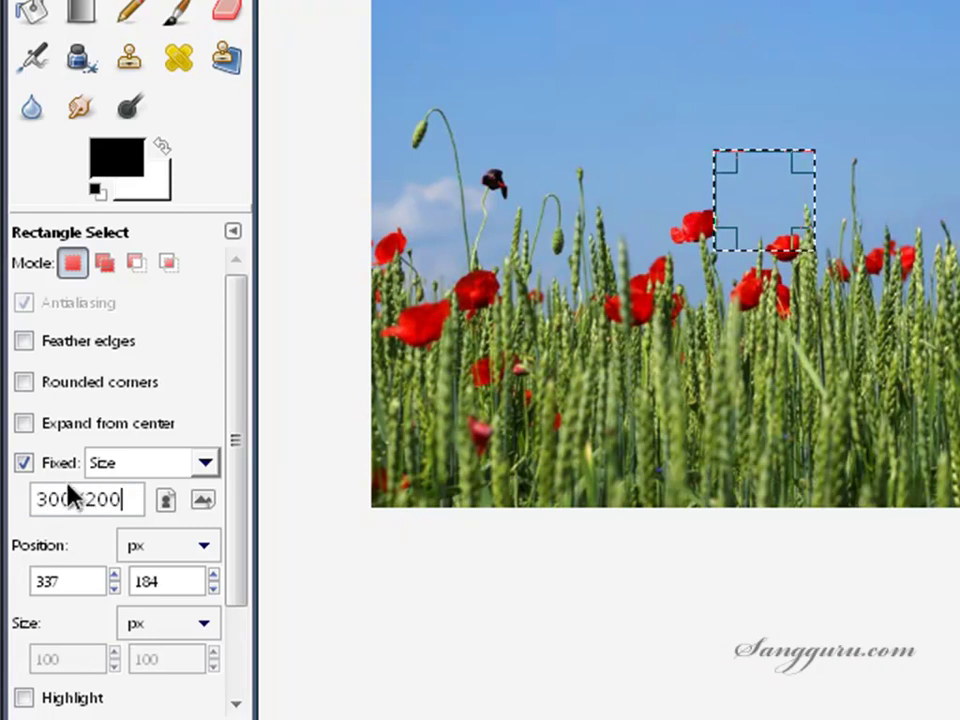
mouse_move(551, 122)
left_mouse_down()
mouse_move(624, 208)
mouse_move(691, 245)
left_mouse_up()
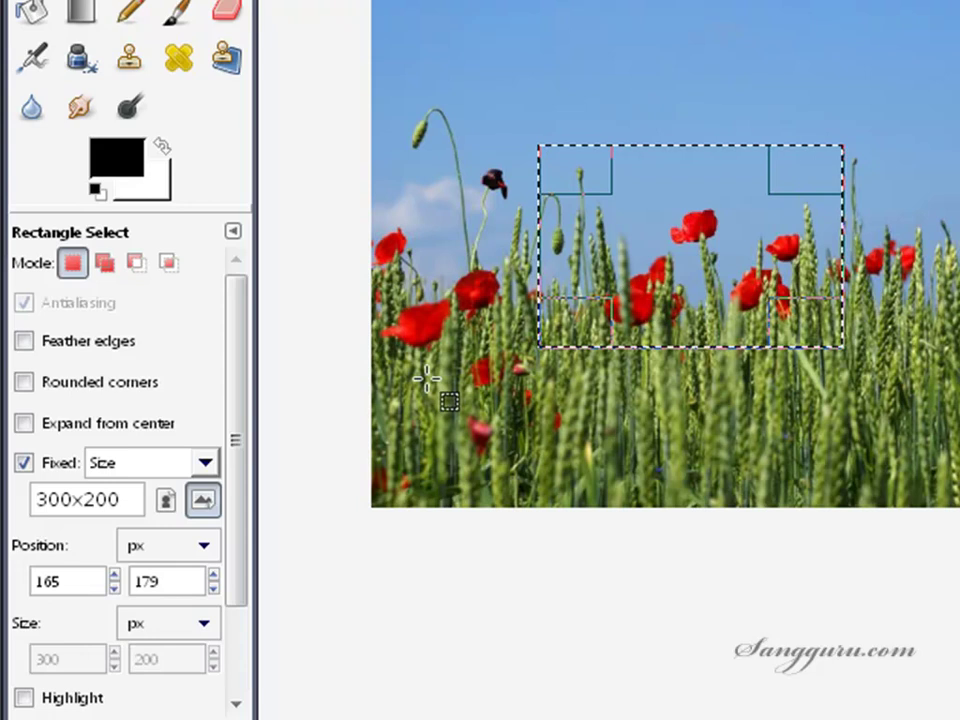
Turn off Fixed size and draw several free rectangles, ending with a 270x178 sky selection
left_click(22, 463)
left_click_drag(444, 40, 915, 280)
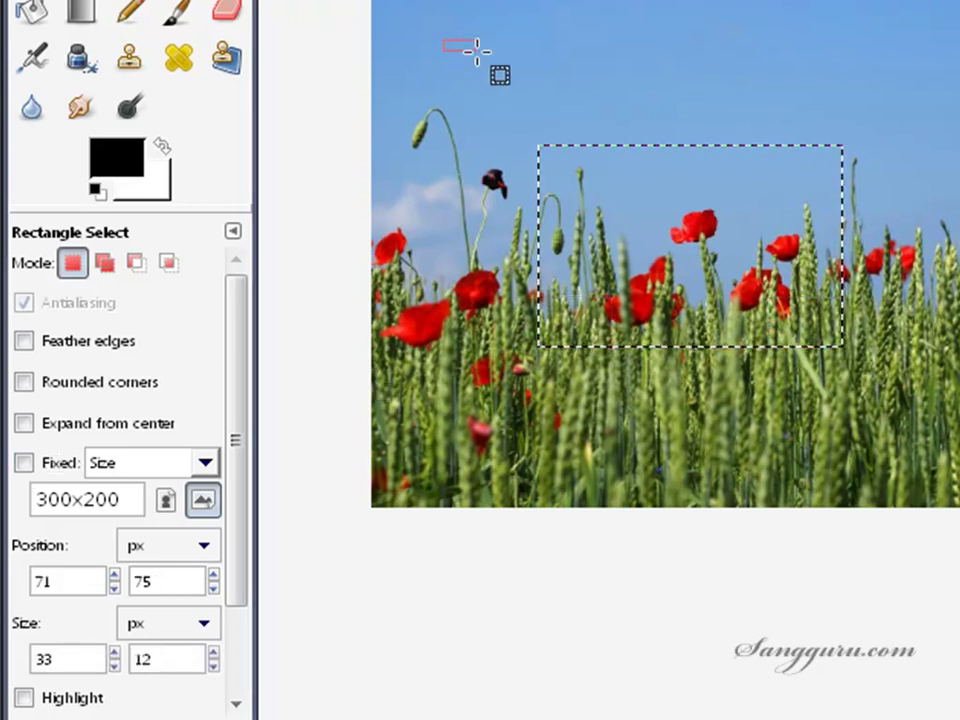
left_click_drag(651, 110, 819, 154)
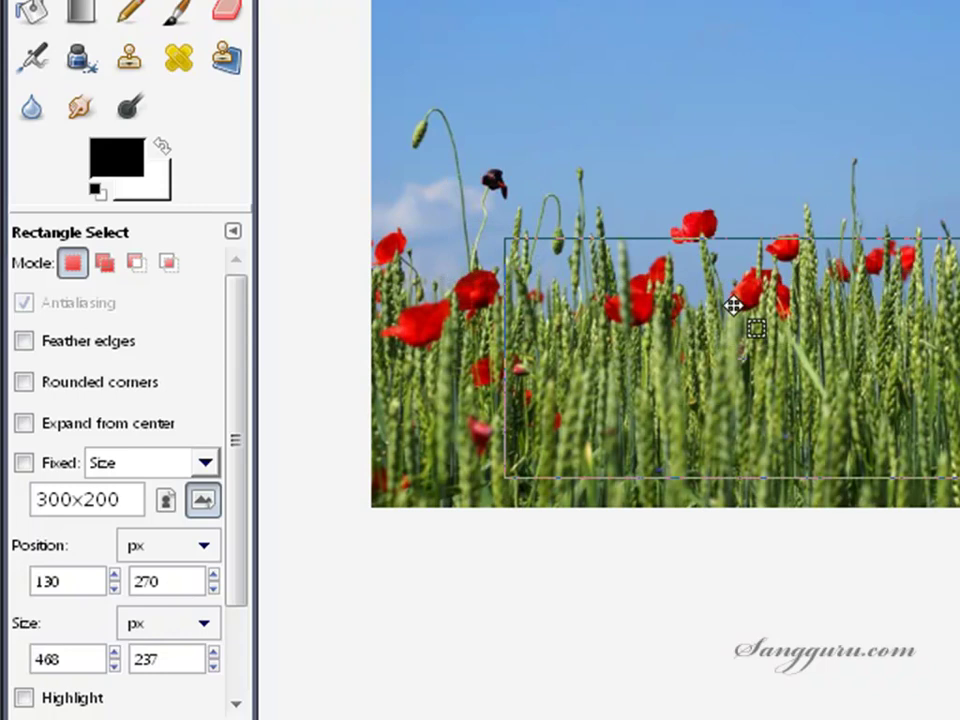
left_click_drag(495, 127, 543, 262)
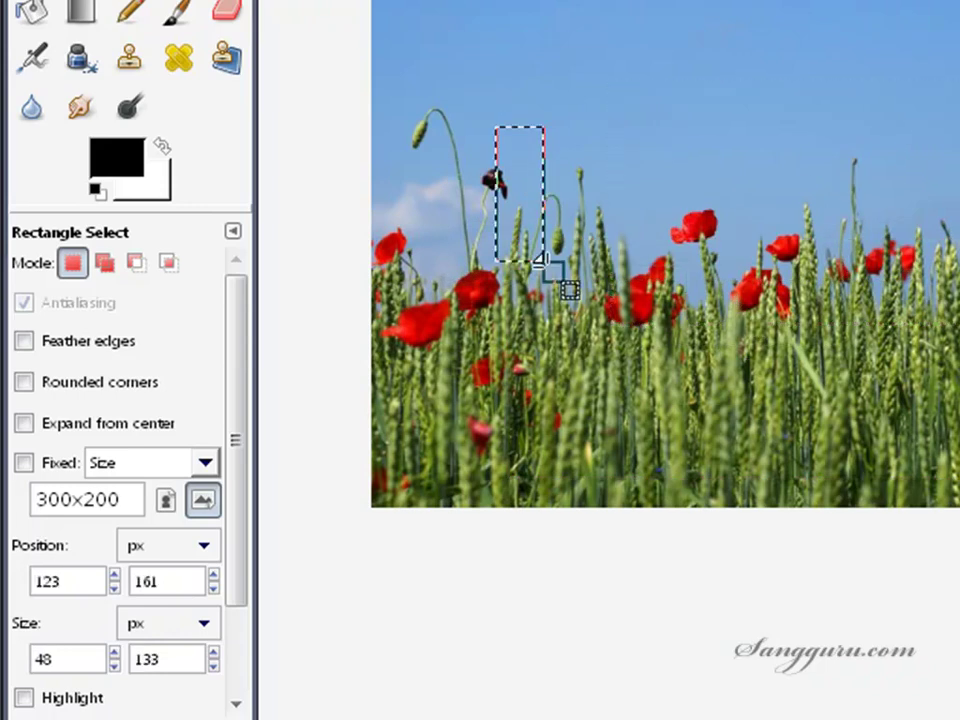
mouse_move(637, 353)
left_mouse_down()
mouse_move(959, 403)
mouse_move(959, 426)
left_mouse_up()
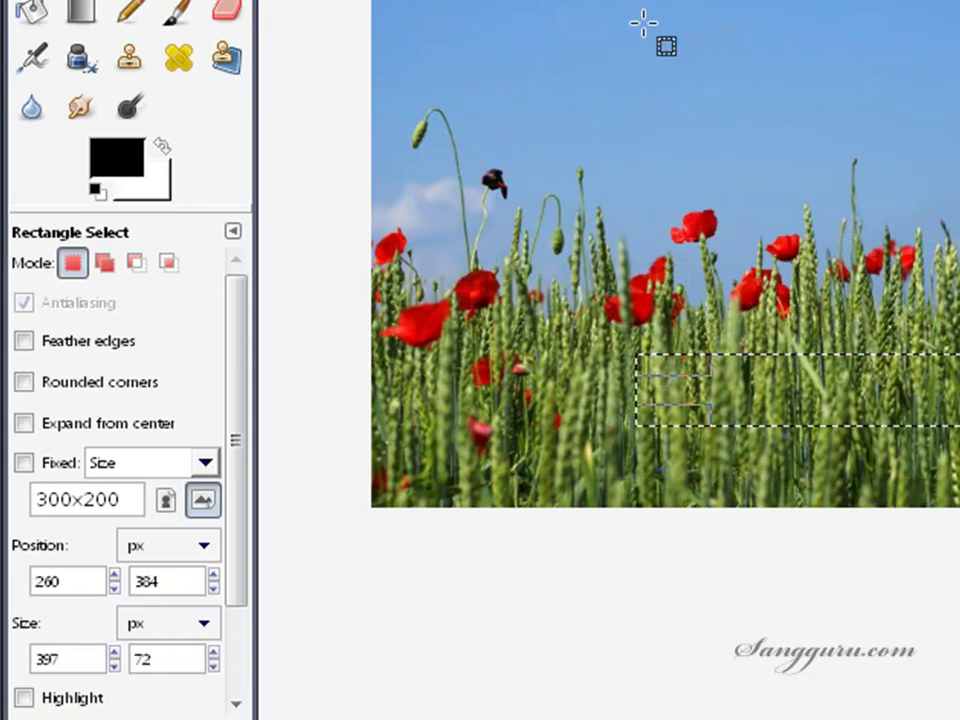
left_click_drag(639, 14, 912, 193)
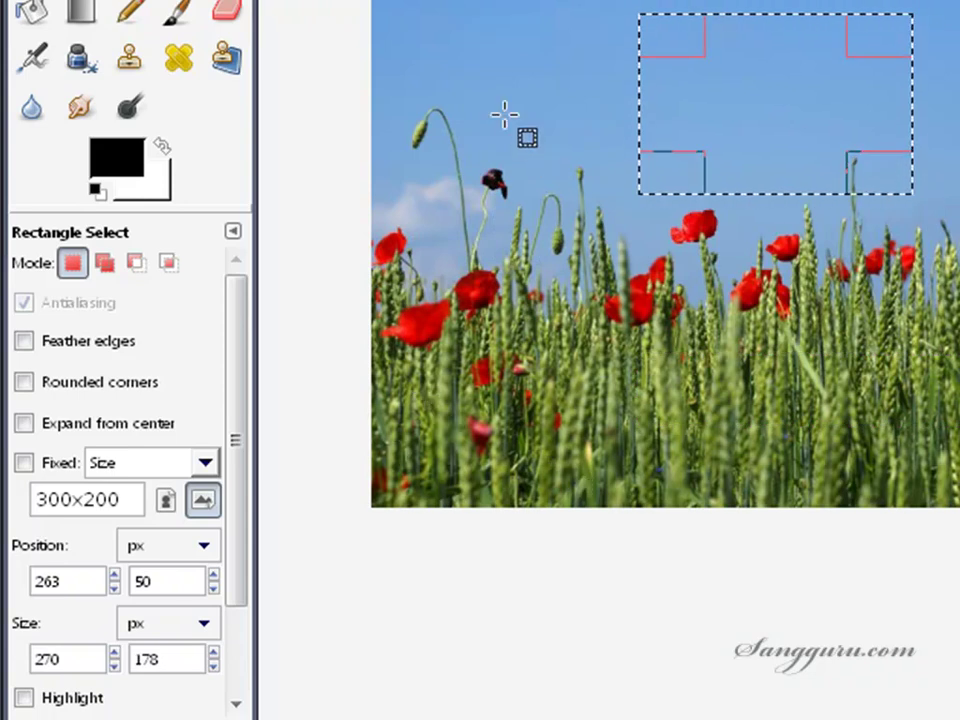
mouse_move(471, 40)
left_mouse_down()
mouse_move(528, 118)
mouse_move(672, 230)
left_mouse_up()
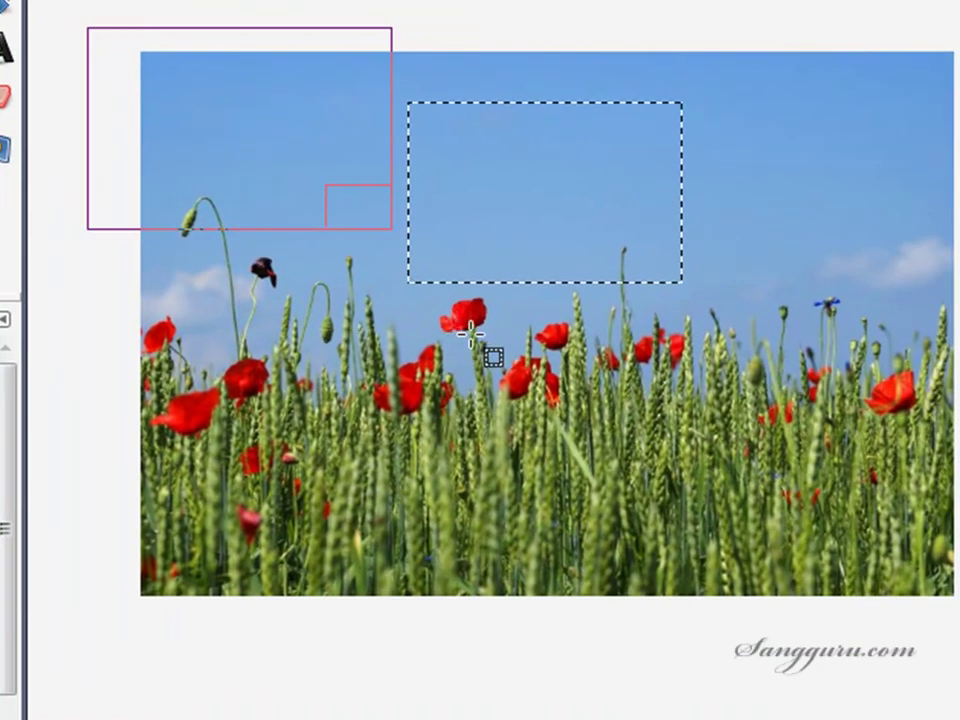
Draw rectangles and commit a 300x200 selection at 186, 190 over the poppies
left_click_drag(471, 333, 467, 332)
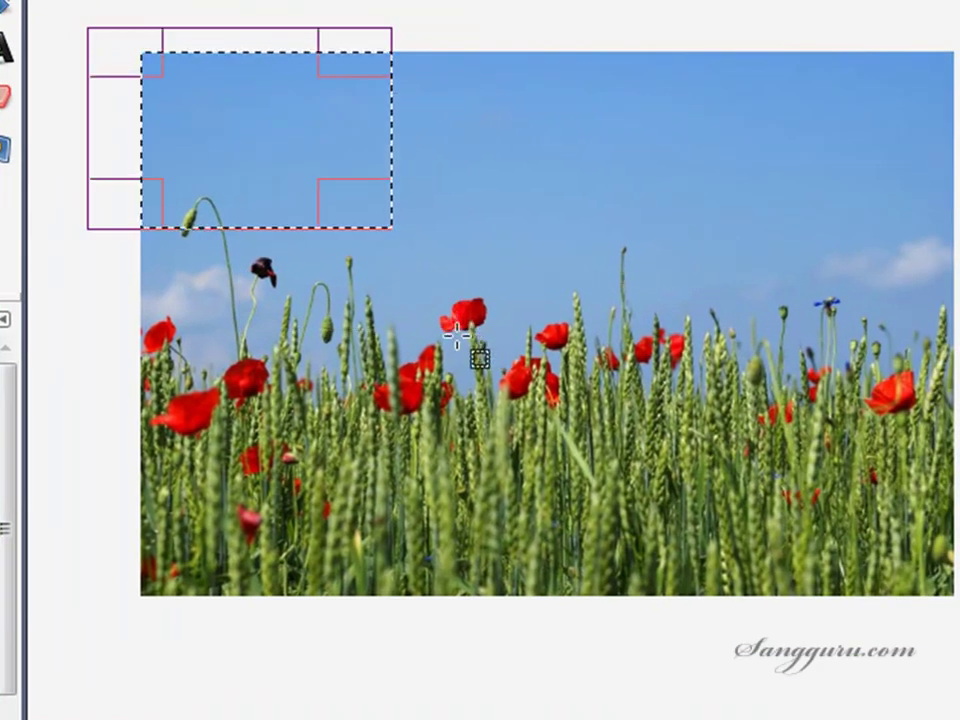
key("Return")
left_click_drag(464, 167, 788, 420)
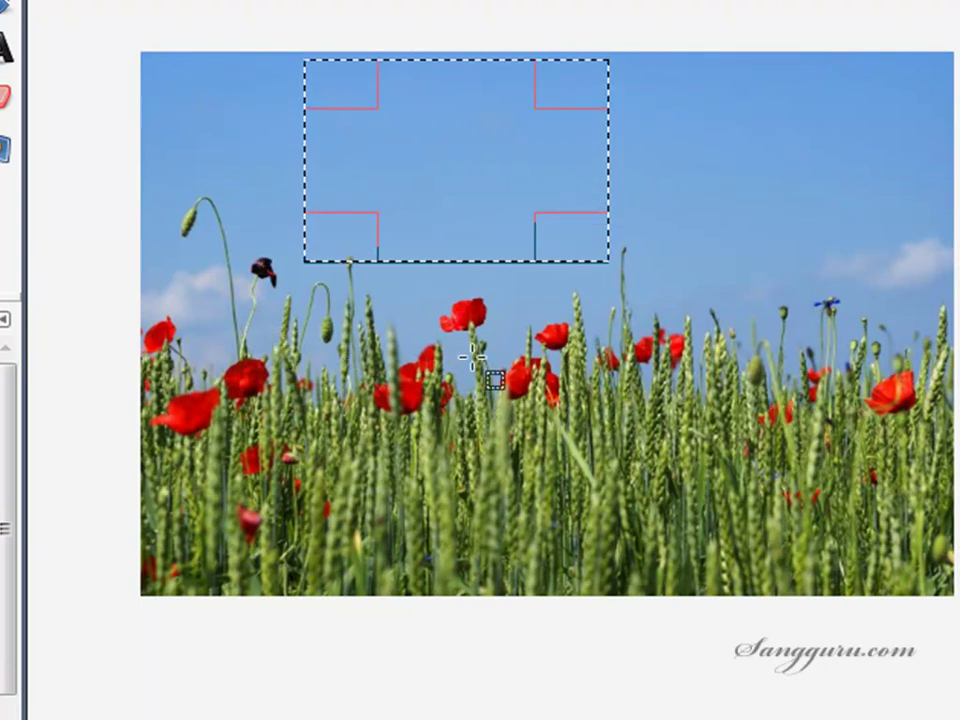
left_click_drag(503, 352, 731, 530)
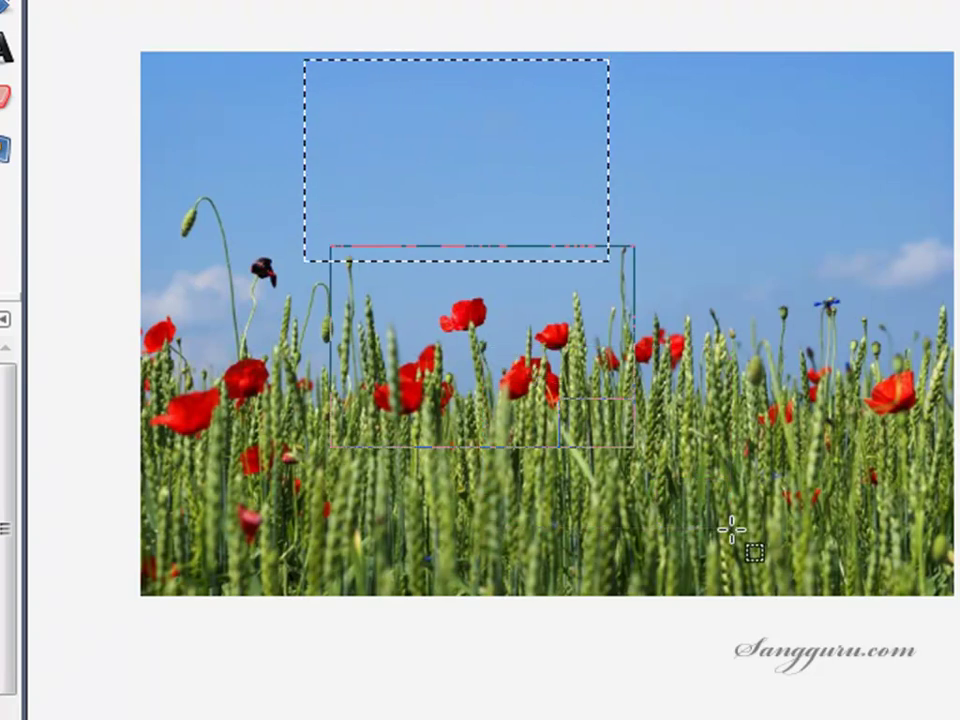
key("Return")
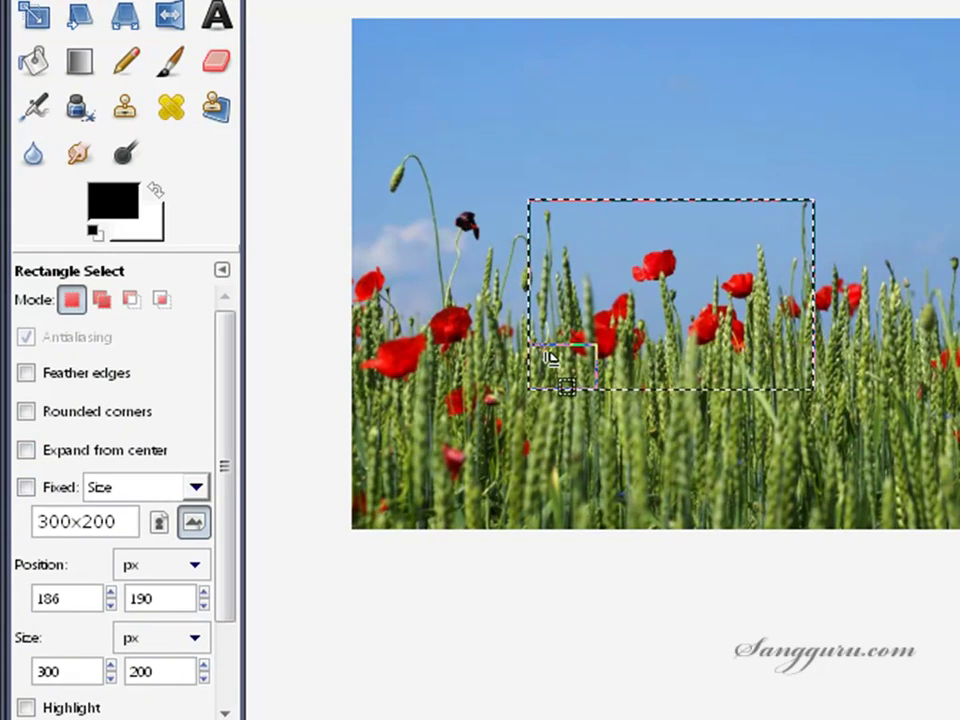
Change the selection width from 300 to 200 px, making a 200x200 square
left_click(84, 671)
left_click_drag(81, 671, 21, 668)
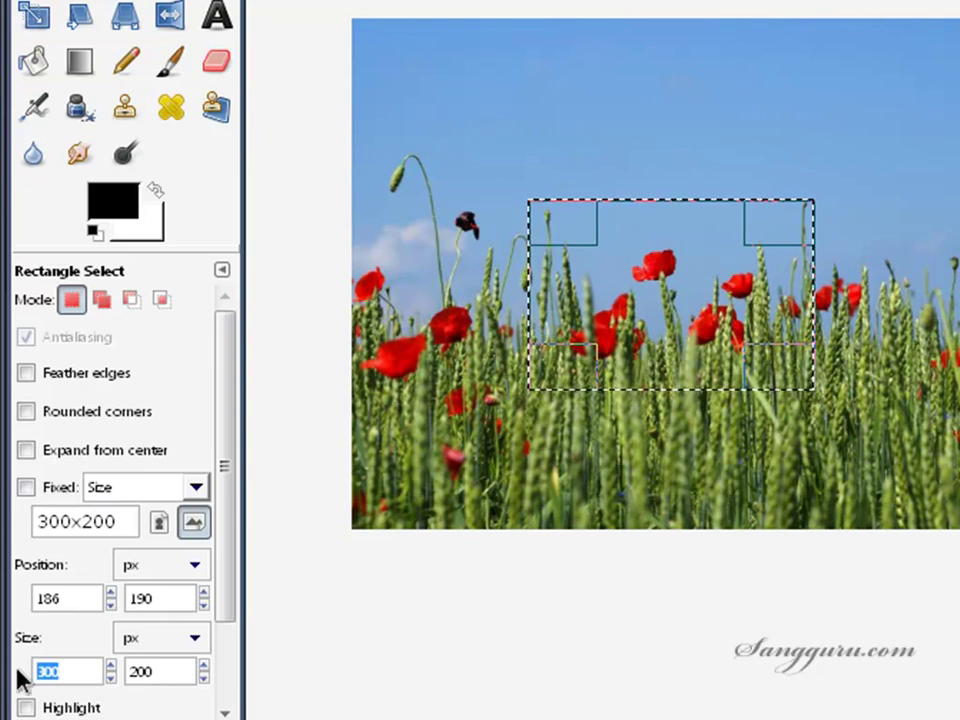
type("2")
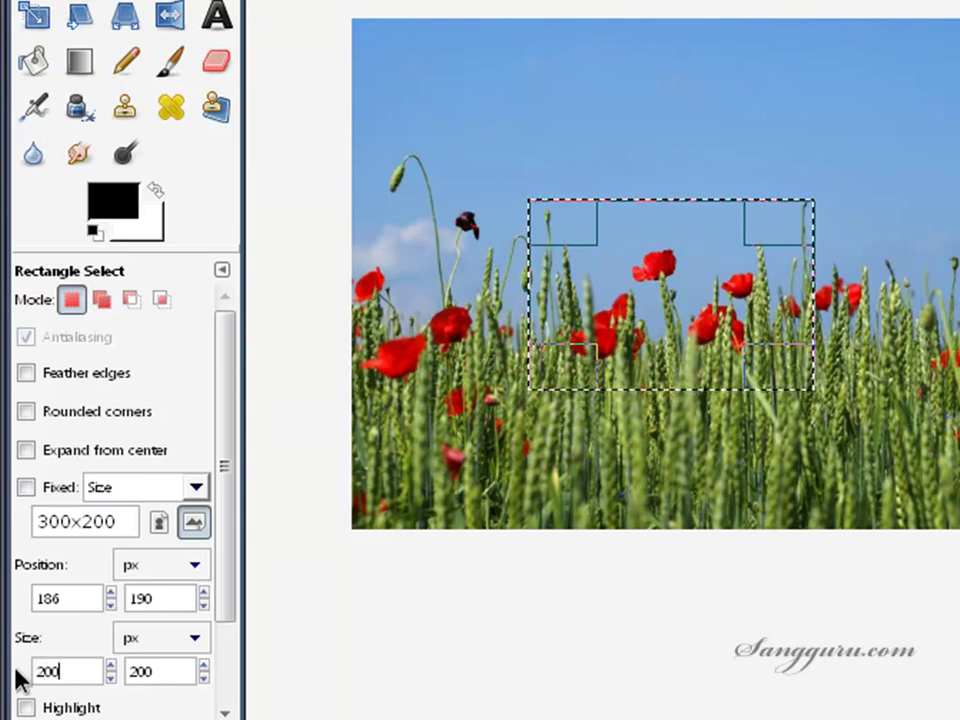
key("Return")
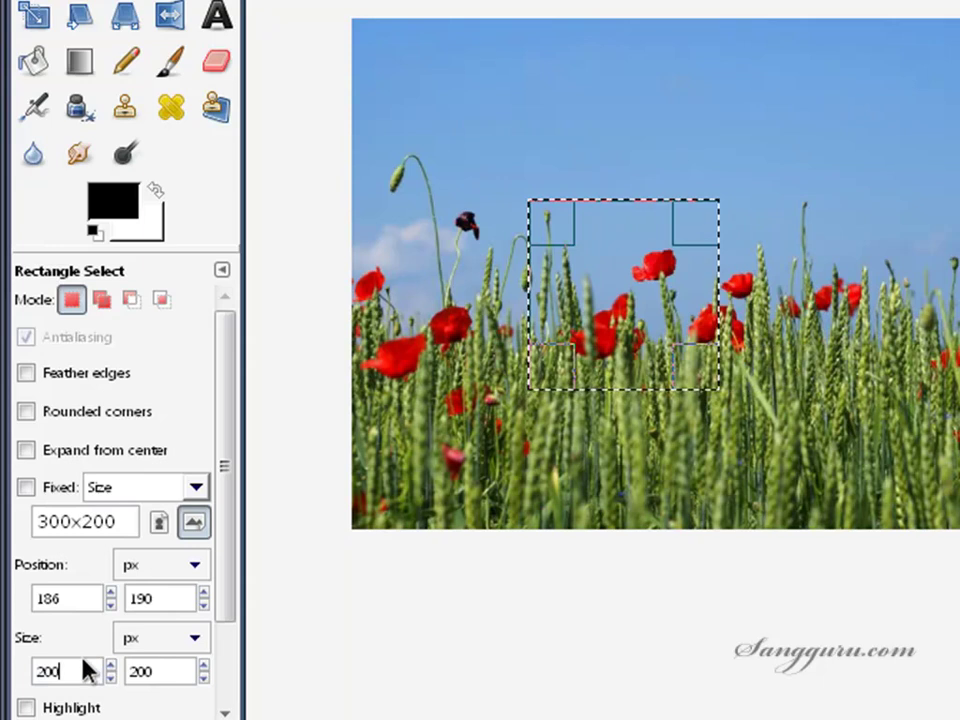